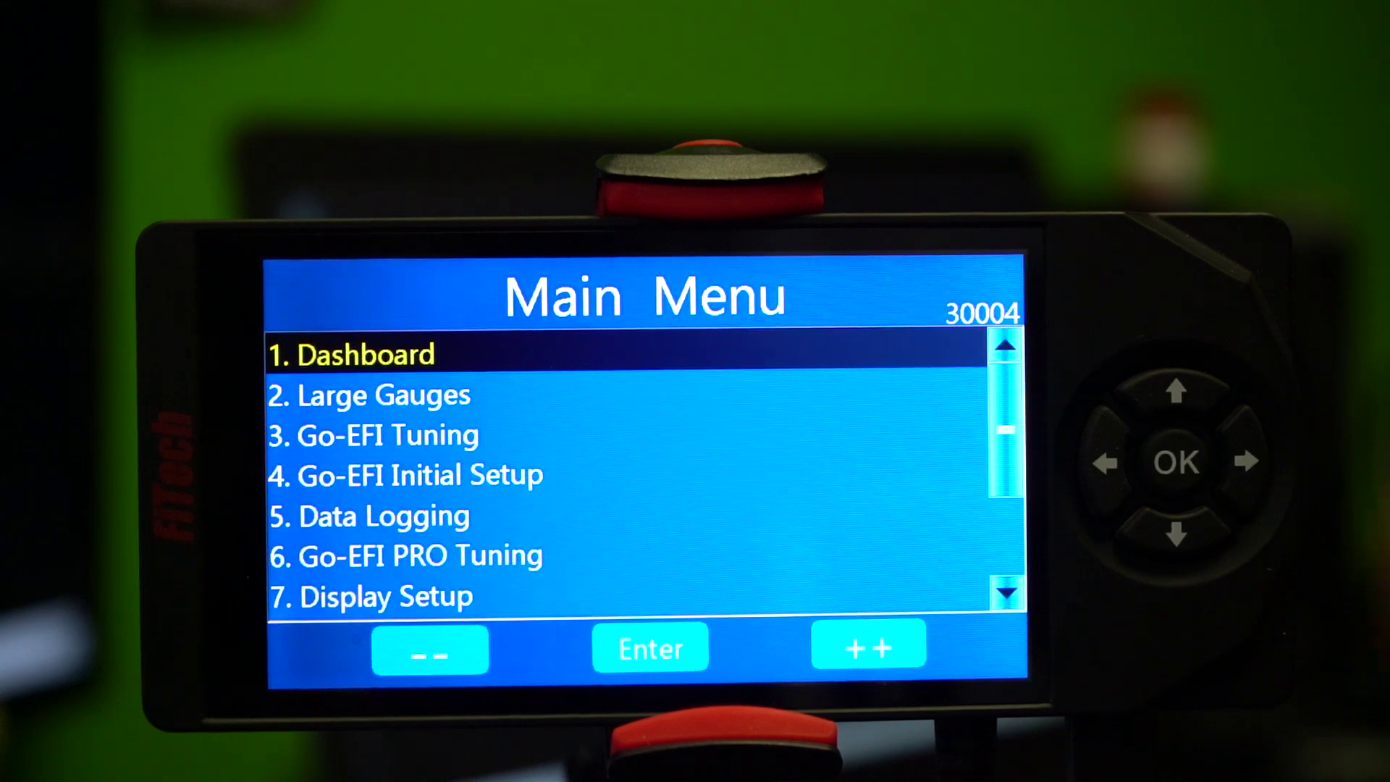
# On the FiTech handheld, choose item 11, Handheld Software mode Selection, to reach Handheld Mode
pyautogui.press('Down')
pyautogui.press('Down')
pyautogui.press('Down')
pyautogui.press('Down')
pyautogui.press('Down')
pyautogui.press('Down')
pyautogui.press('Down')
pyautogui.press('Down')
pyautogui.press('Down')
pyautogui.press('Down')
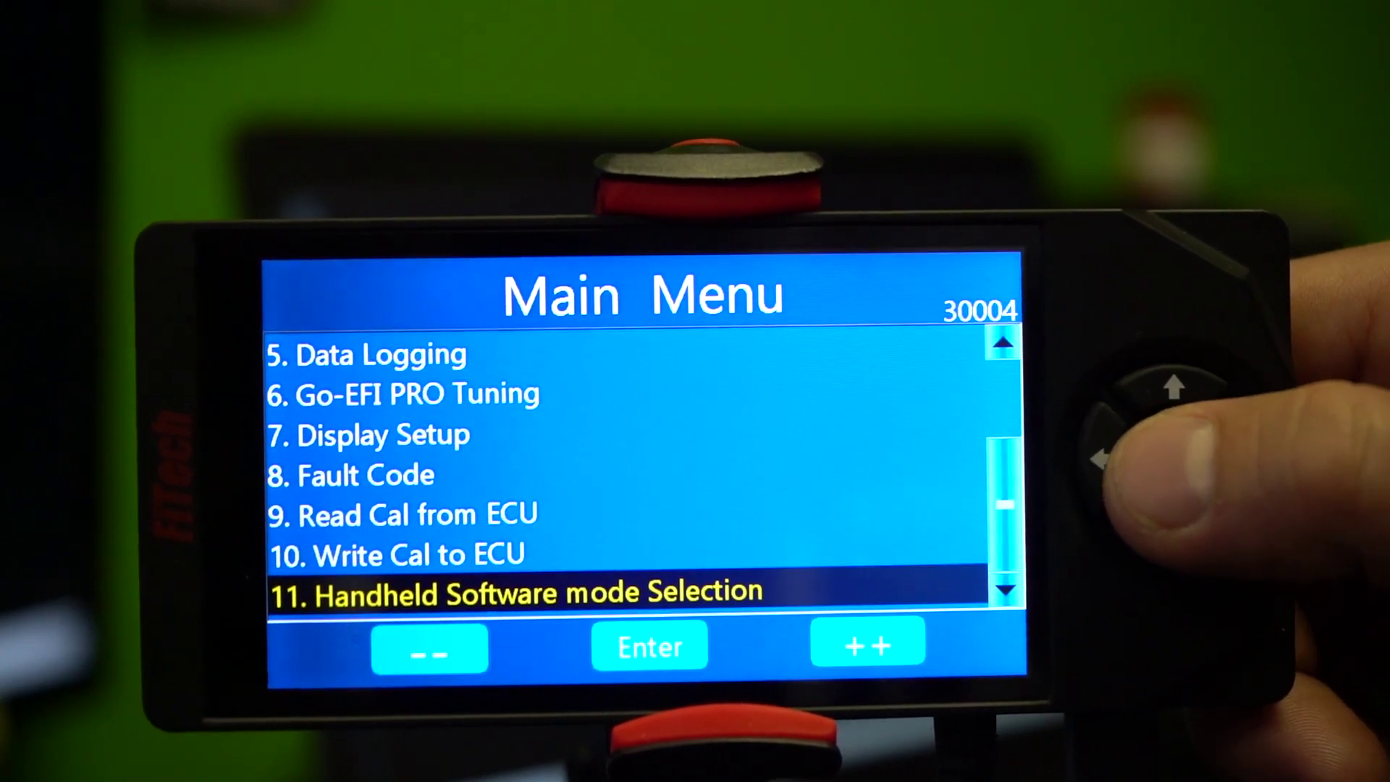
pyautogui.press('Return')
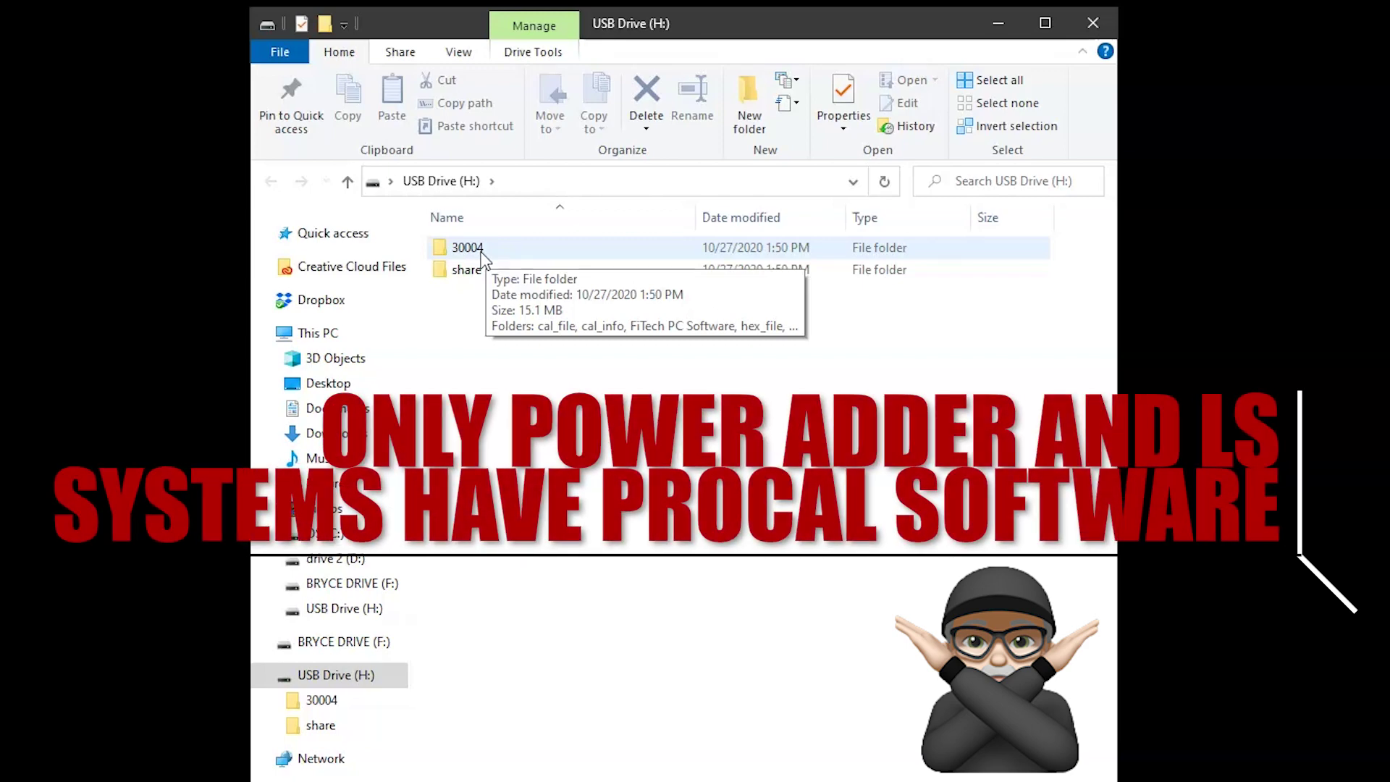
# Open the 30004 folder on USB Drive (H:), then its FiTech PC Software subfolder
pyautogui.click(484, 256)
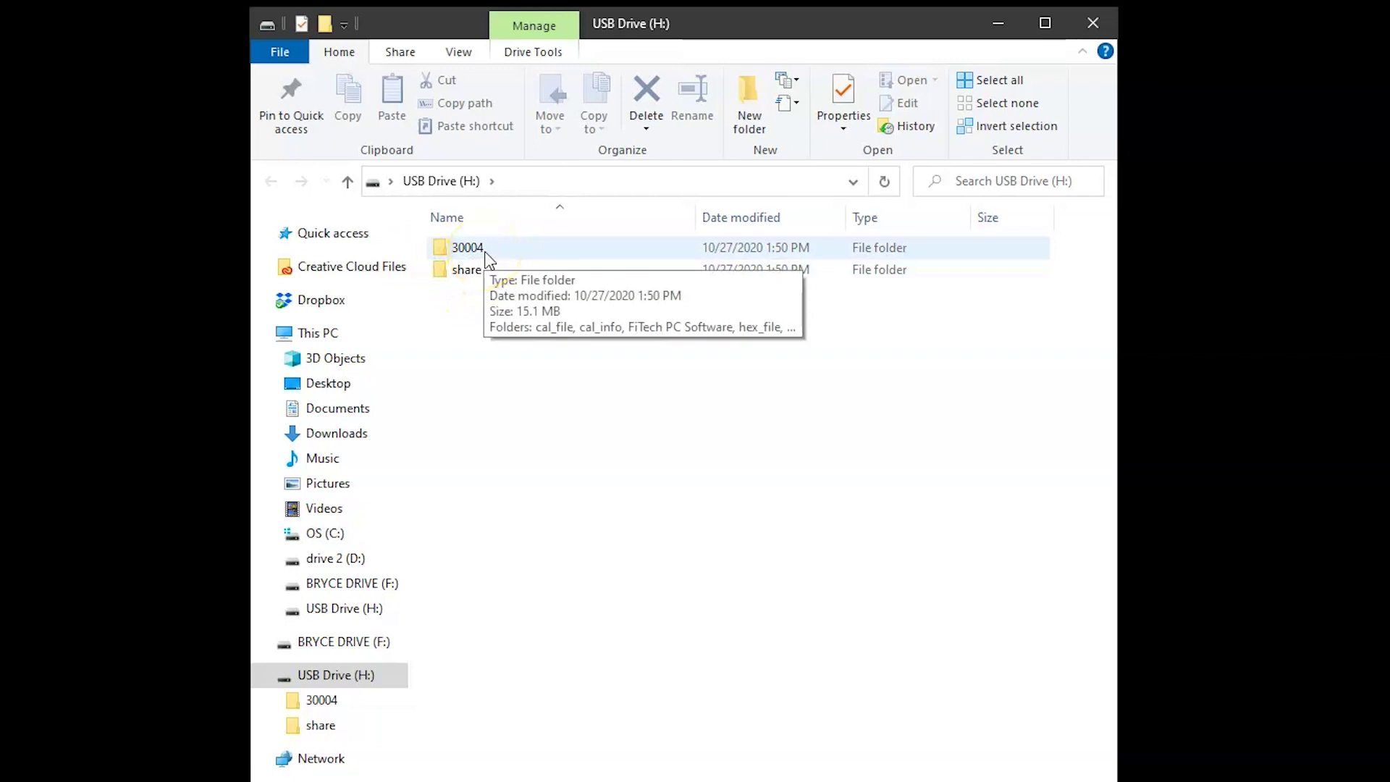
pyautogui.doubleClick(487, 255)
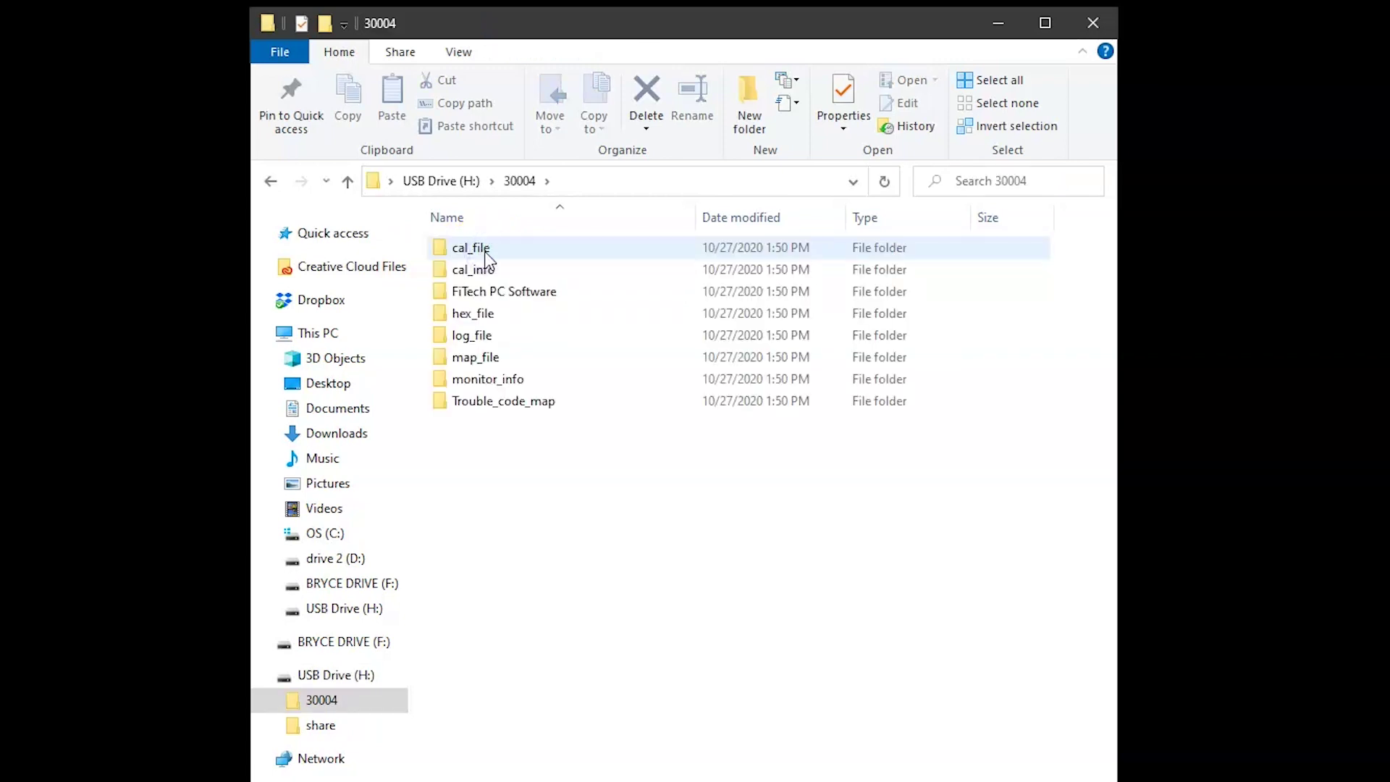
pyautogui.doubleClick(511, 297)
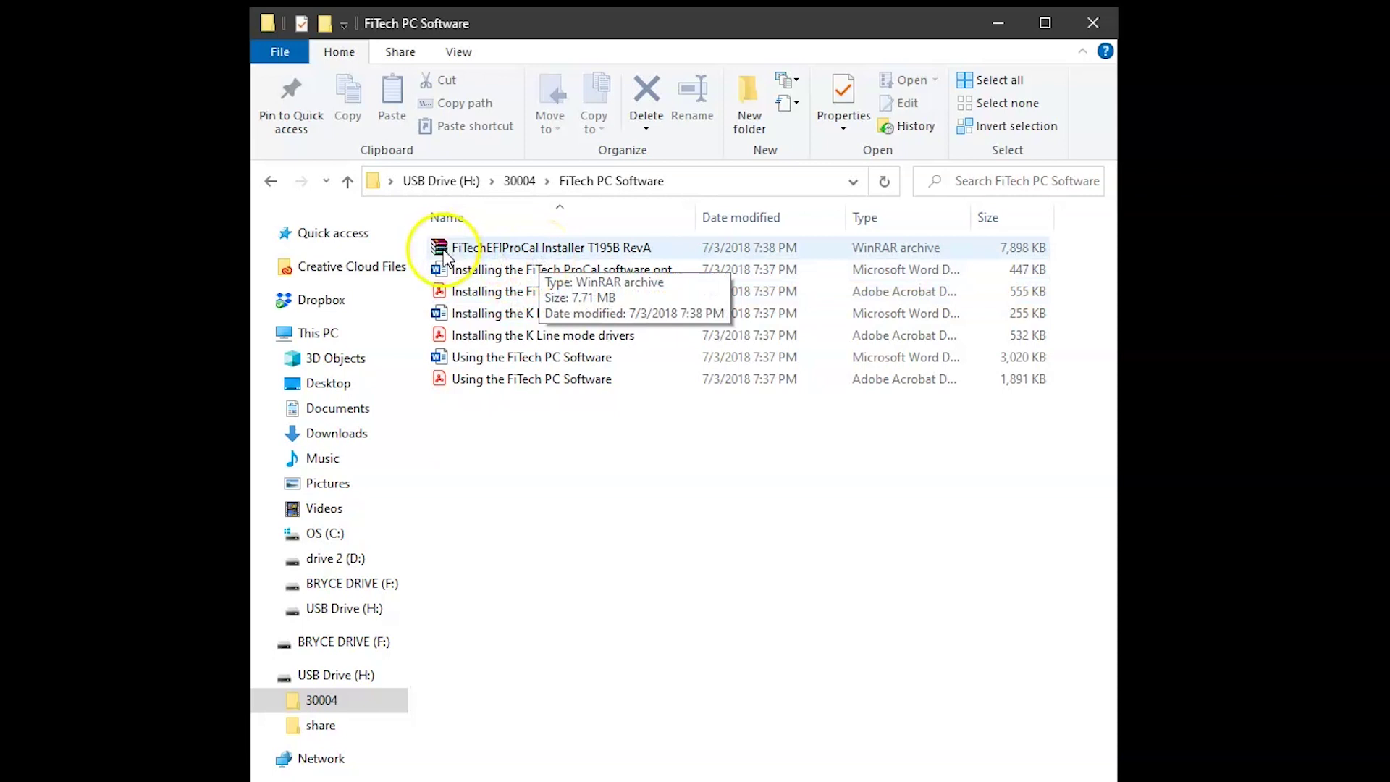
# Copy the FiTechEFIProCal Installer T195B RevA archive from the file list onto the desktop
pyautogui.moveTo(458, 257); pyautogui.dragTo(102, 196)
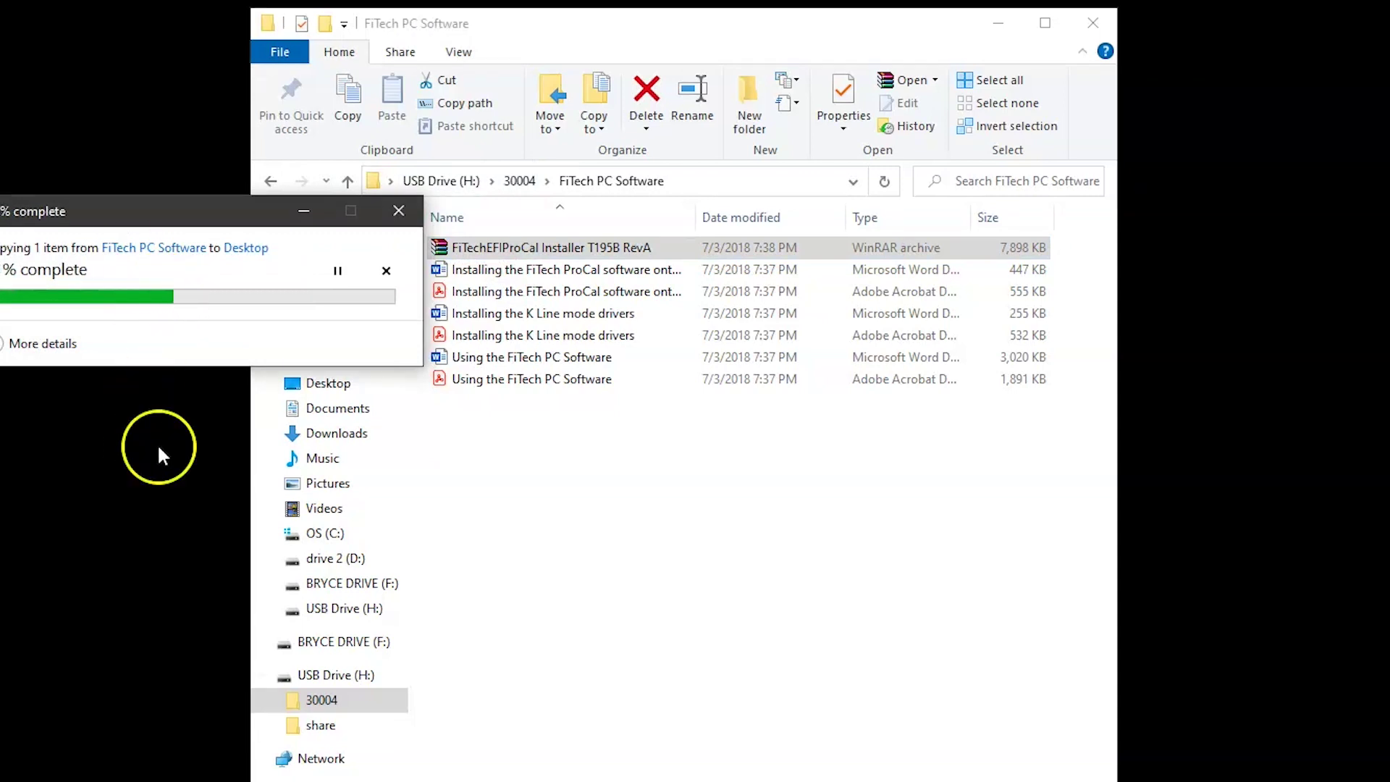
pyautogui.click(557, 426)
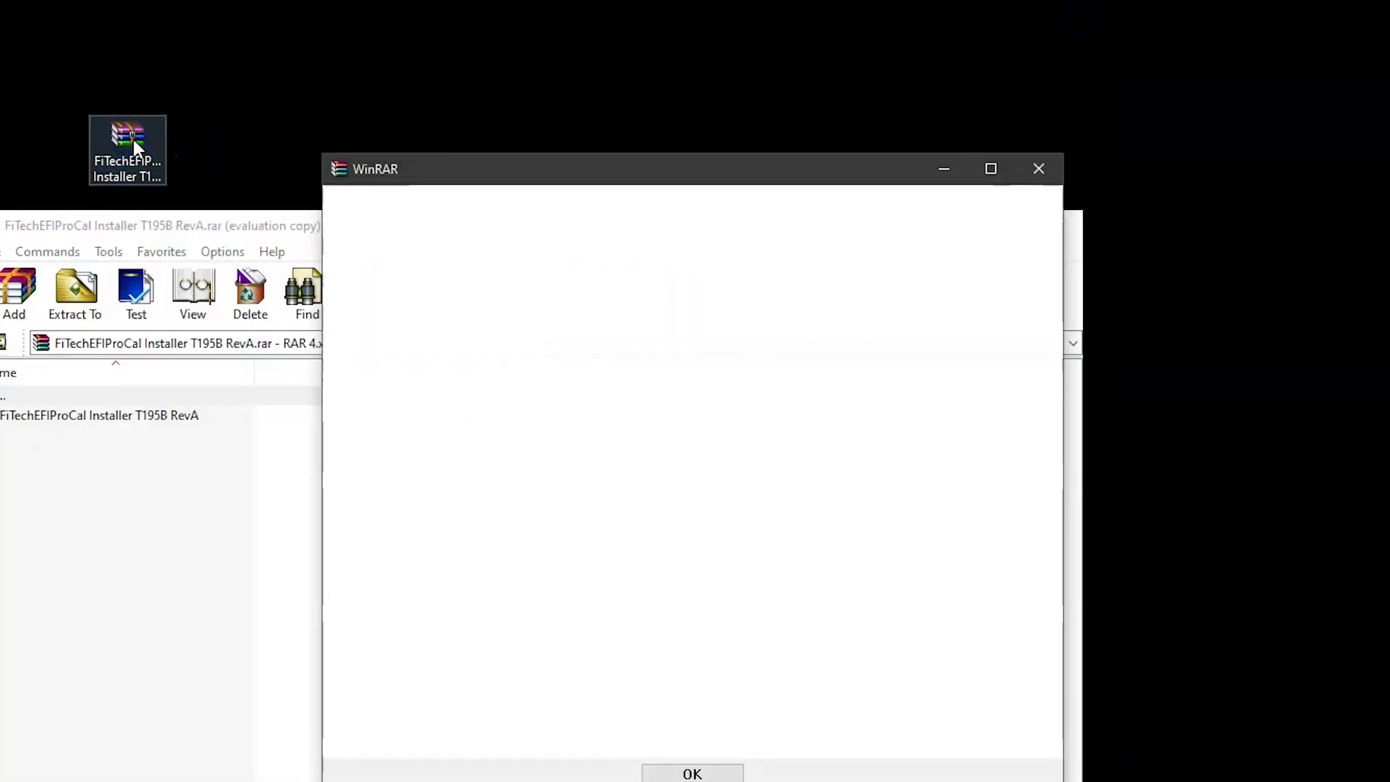
# Dismiss WinRAR's evaluation reminder and drag the installer folder out of the archive onto the desktop
pyautogui.click(1039, 169)
pyautogui.moveTo(813, 232); pyautogui.dragTo(1057, 238)
pyautogui.click(660, 272)
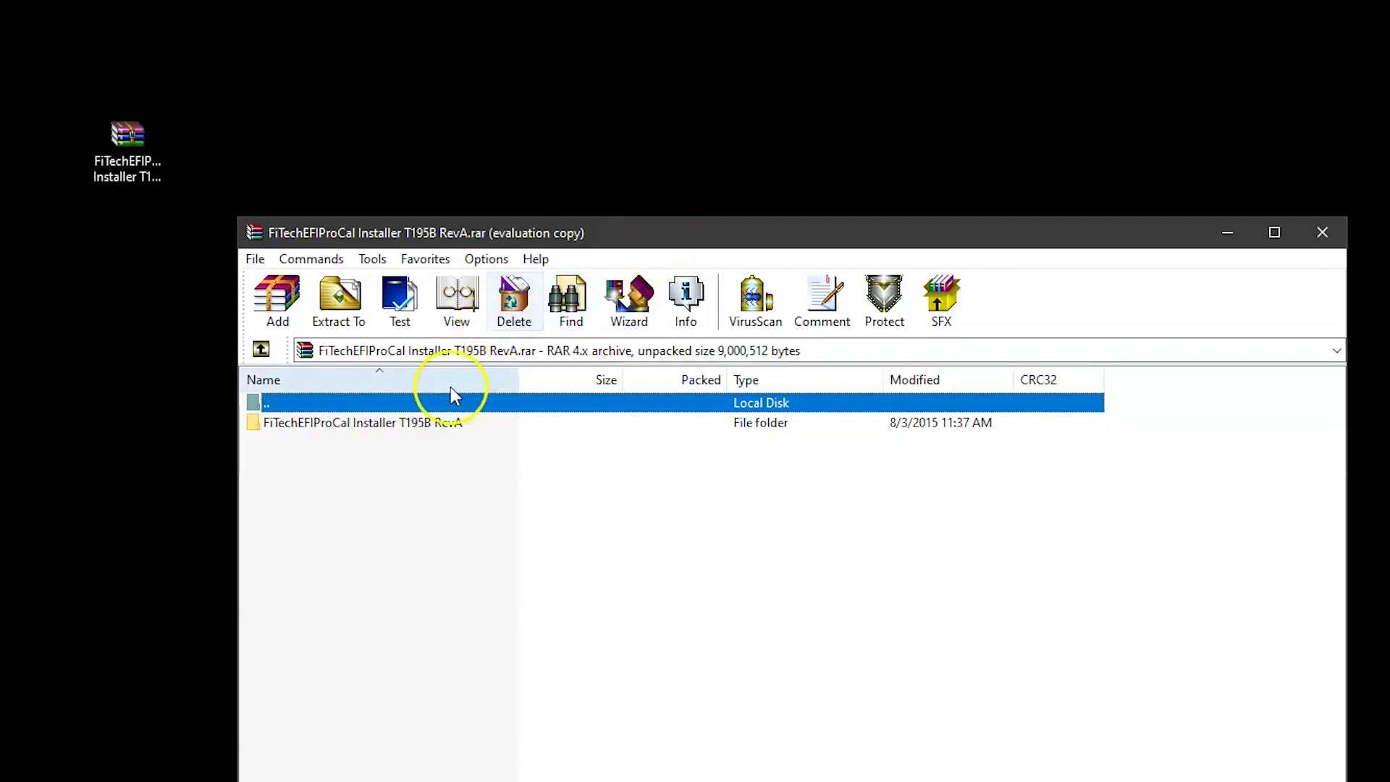
pyautogui.click(421, 433)
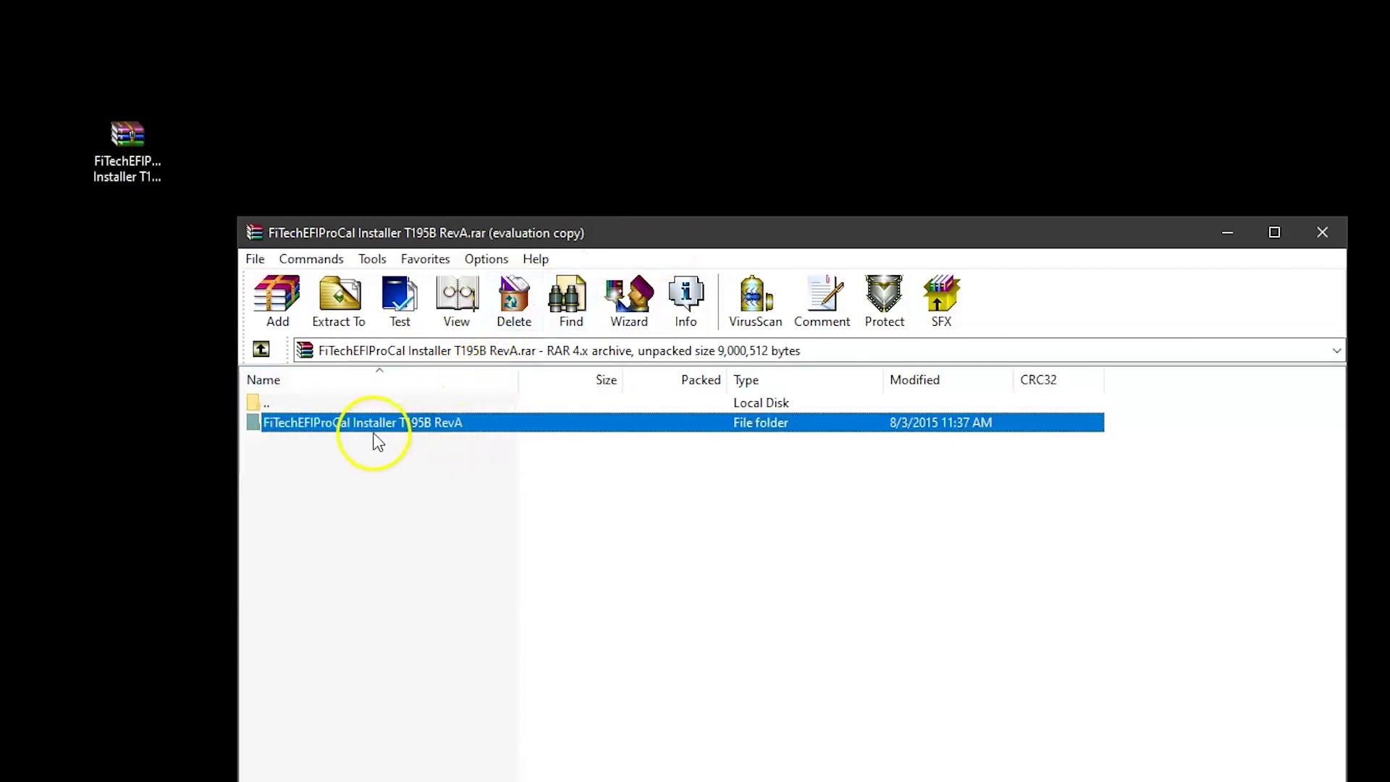
pyautogui.moveTo(370, 428); pyautogui.dragTo(105, 279)
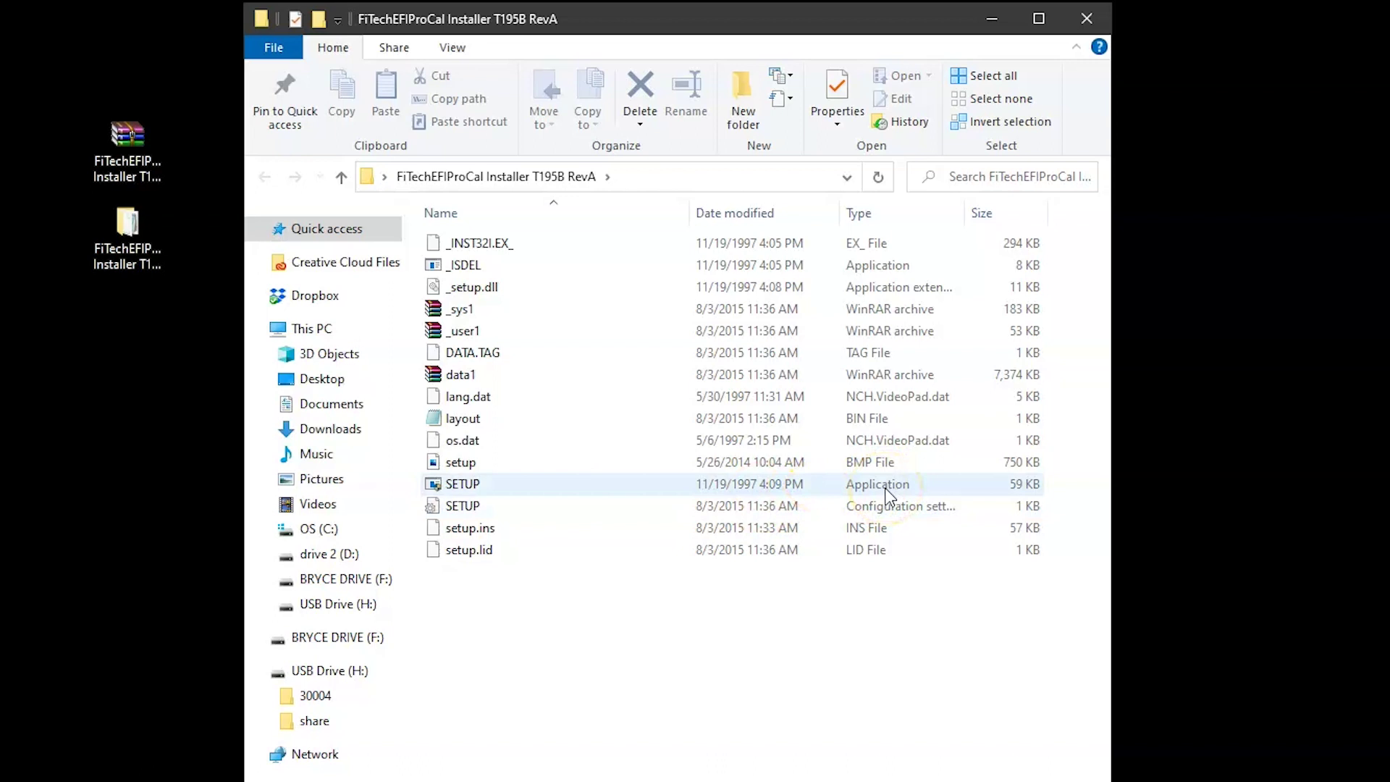
# Run SETUP from the extracted FiTechEFIProCal Installer T195B RevA folder
pyautogui.doubleClick(478, 486)
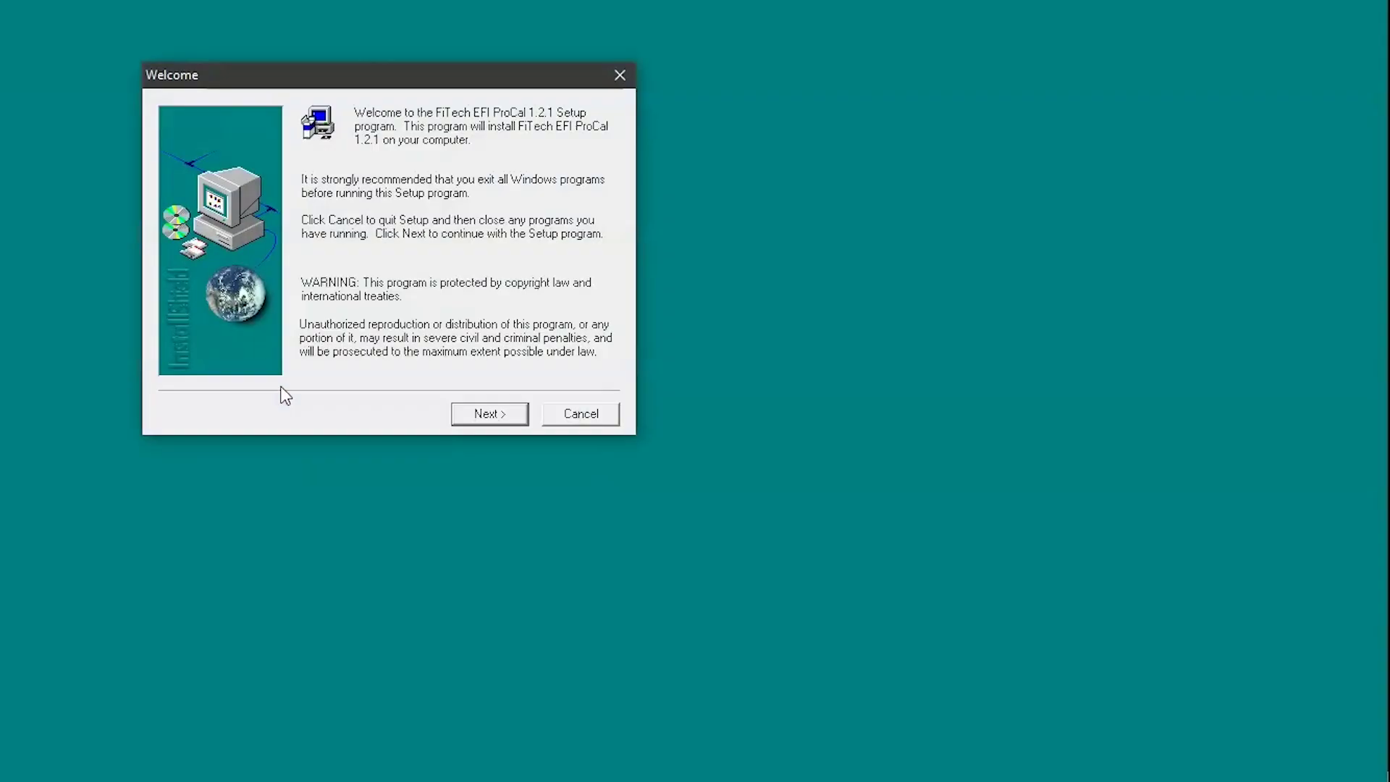
# Accept the license, keep the default folder, Typical setup and program folder, and finish installing
pyautogui.click(481, 411)
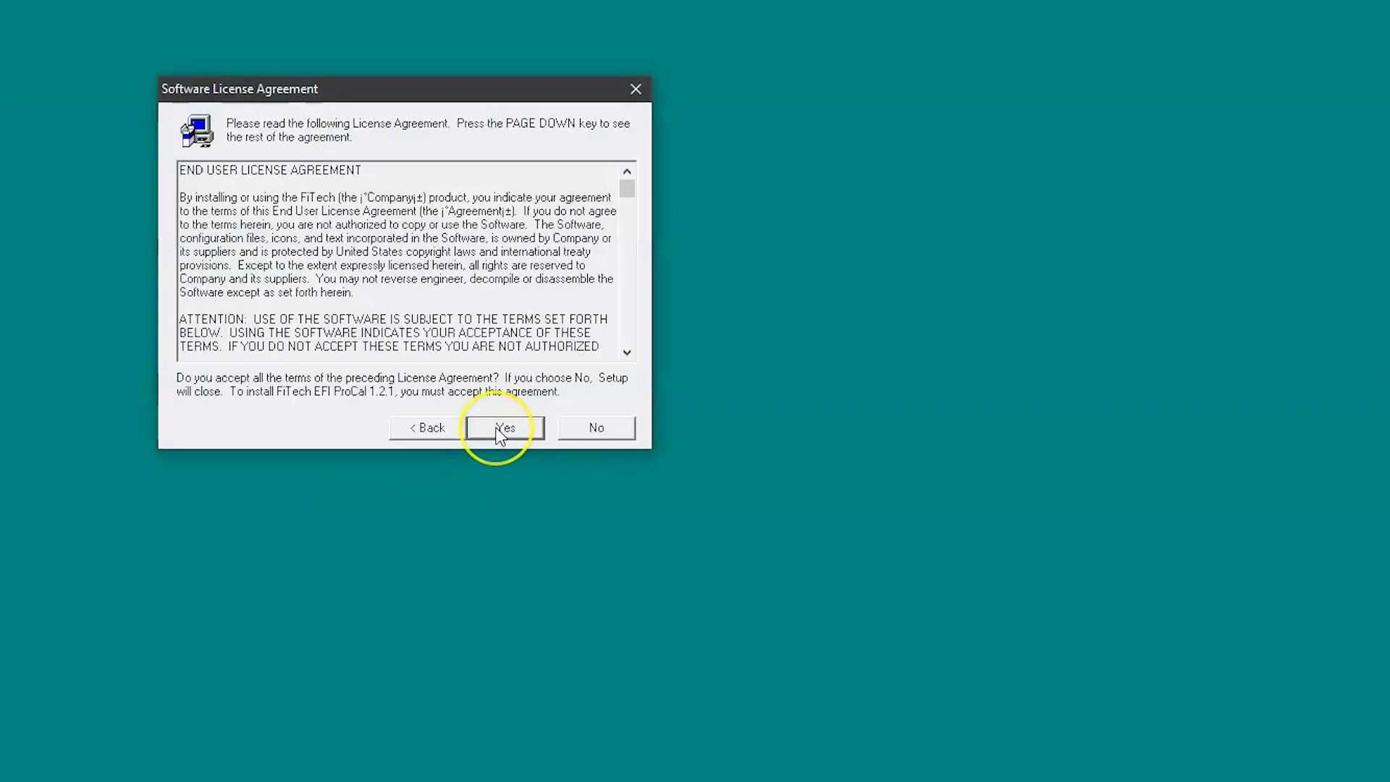
pyautogui.click(497, 432)
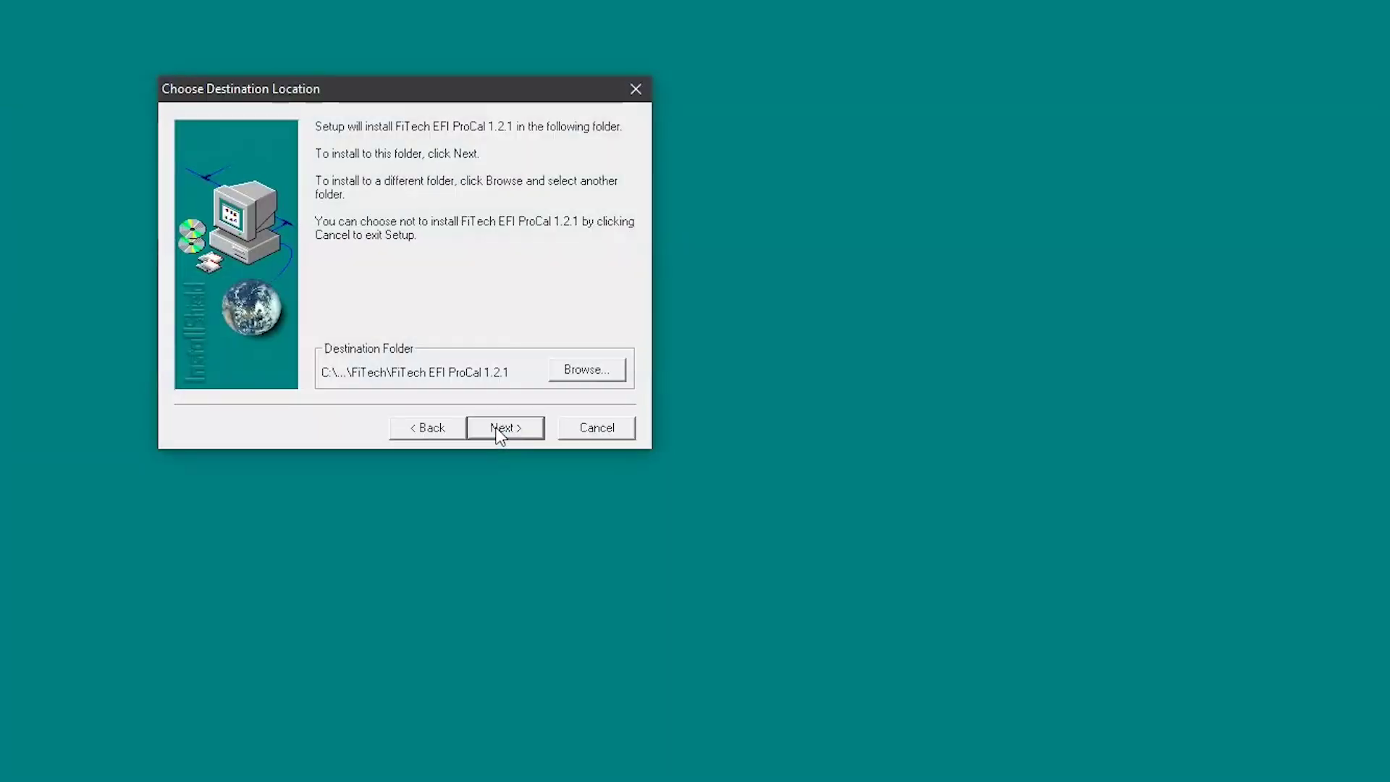
pyautogui.click(497, 430)
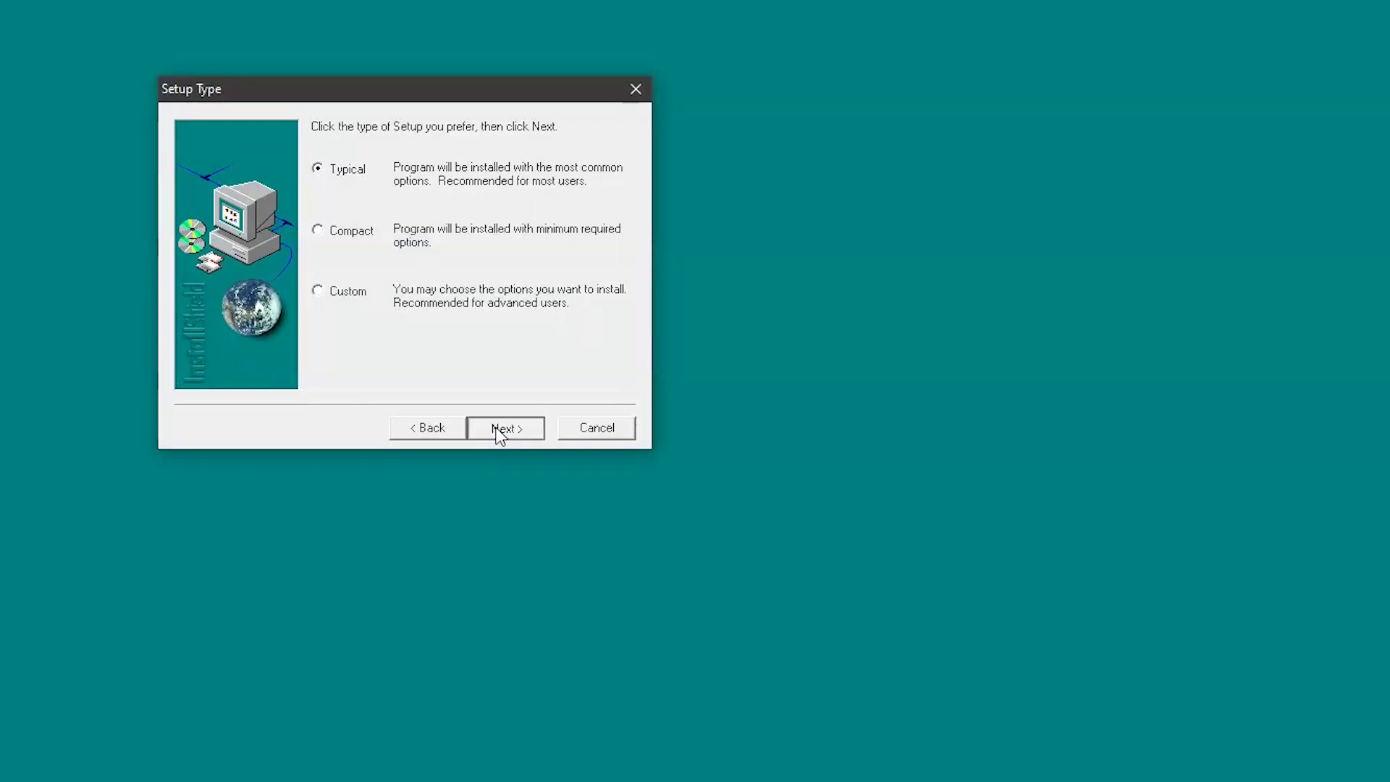
pyautogui.click(497, 430)
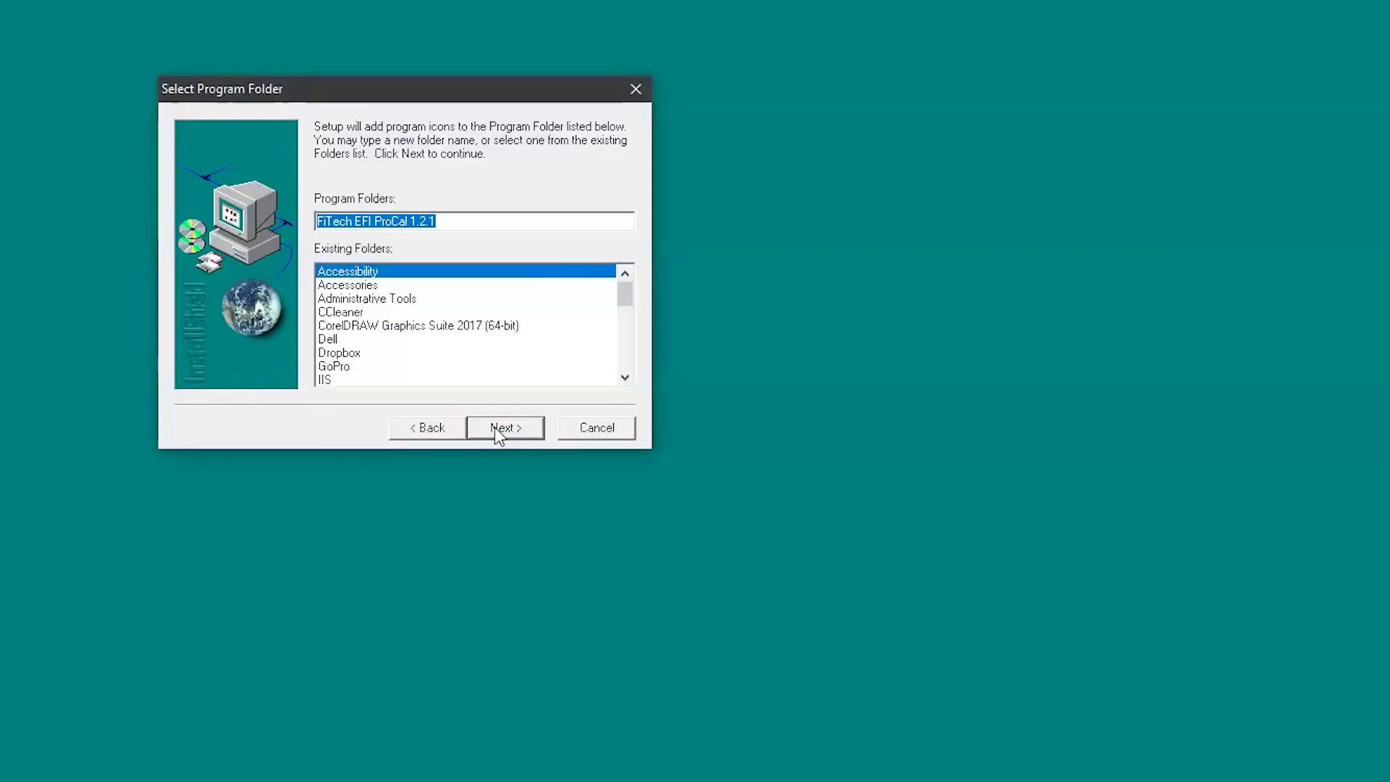
pyautogui.click(497, 428)
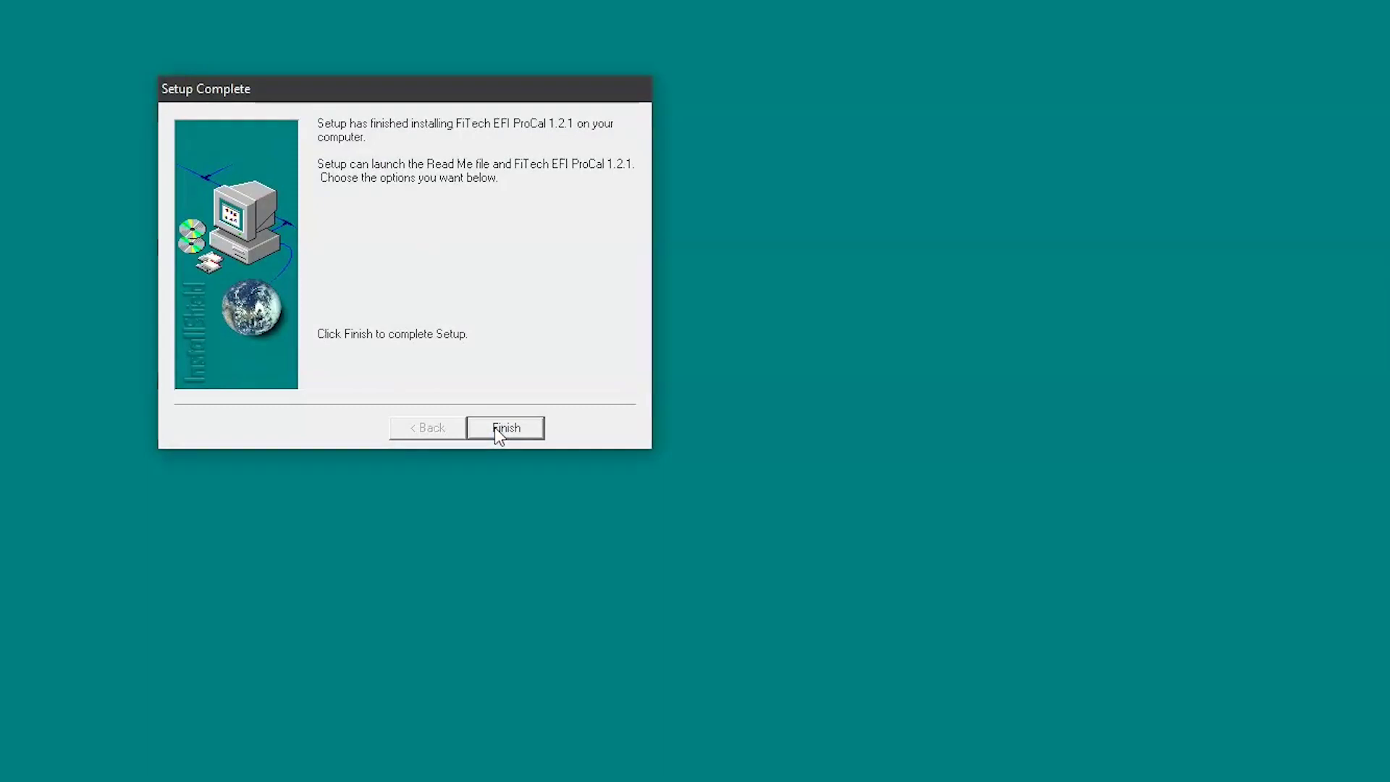
pyautogui.click(504, 427)
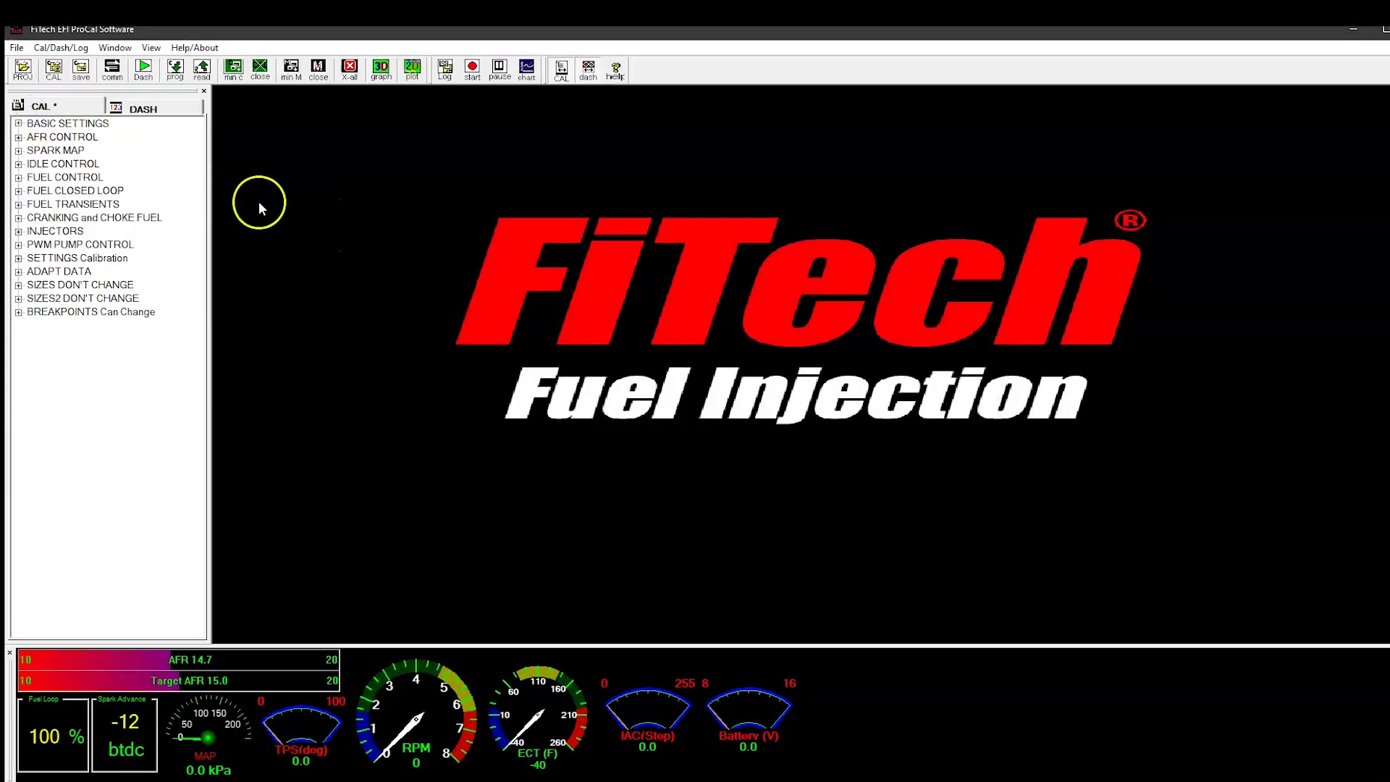
# Close the FiTech EFI ProCal Software window after its lost-connection notice
pyautogui.click(410, 398)
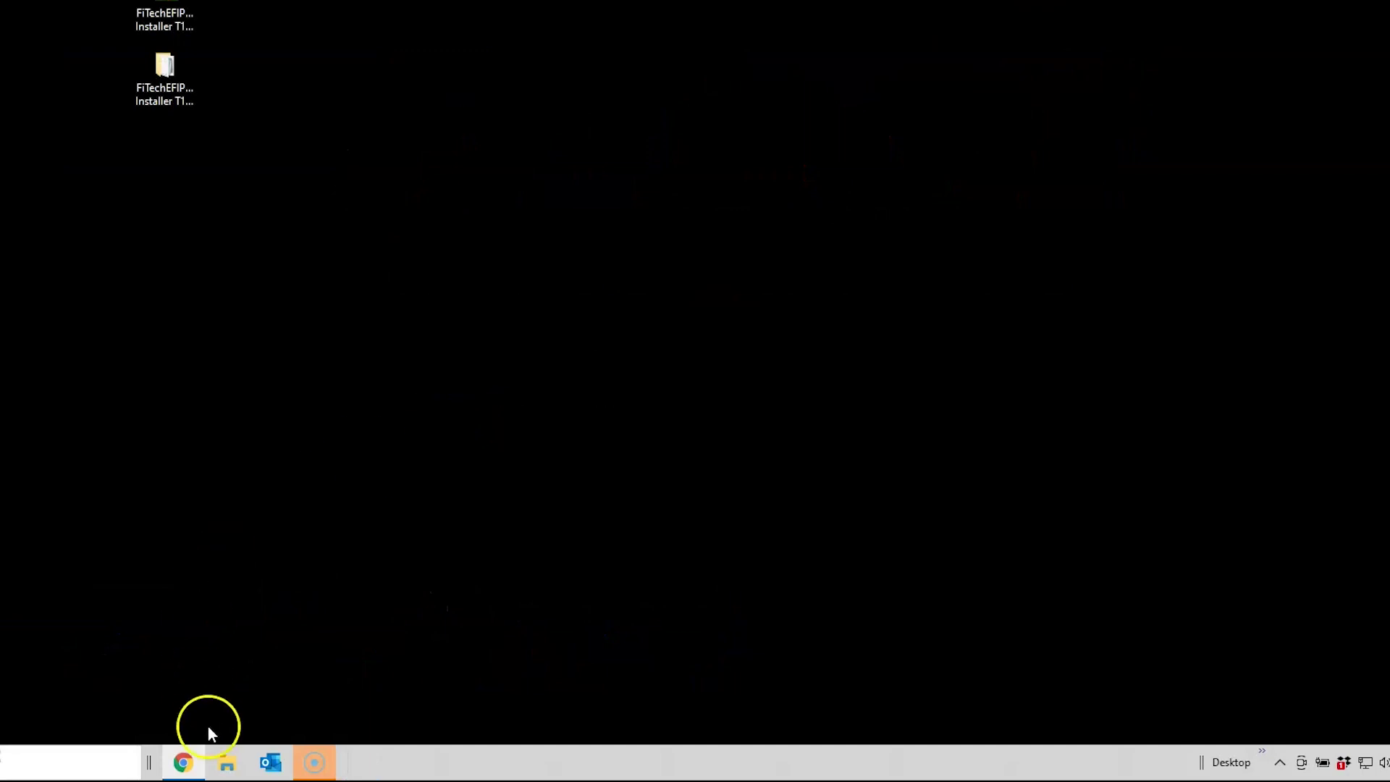
# Browse C: > Program Files (x86) > FiTech > FiTech EFI ProCal 1.2.1 > driver and select FiTechKLineSetup_x64
pyautogui.click(226, 762)
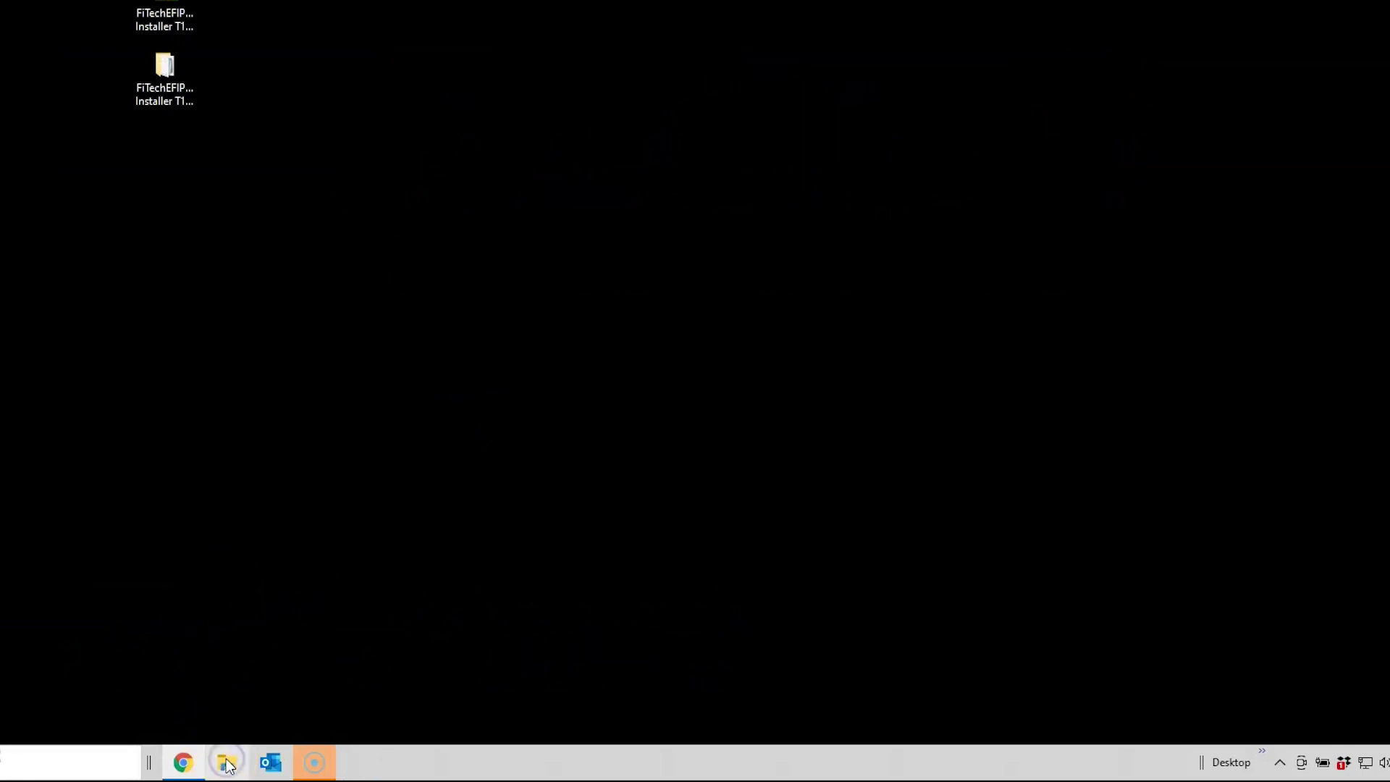
pyautogui.click(226, 763)
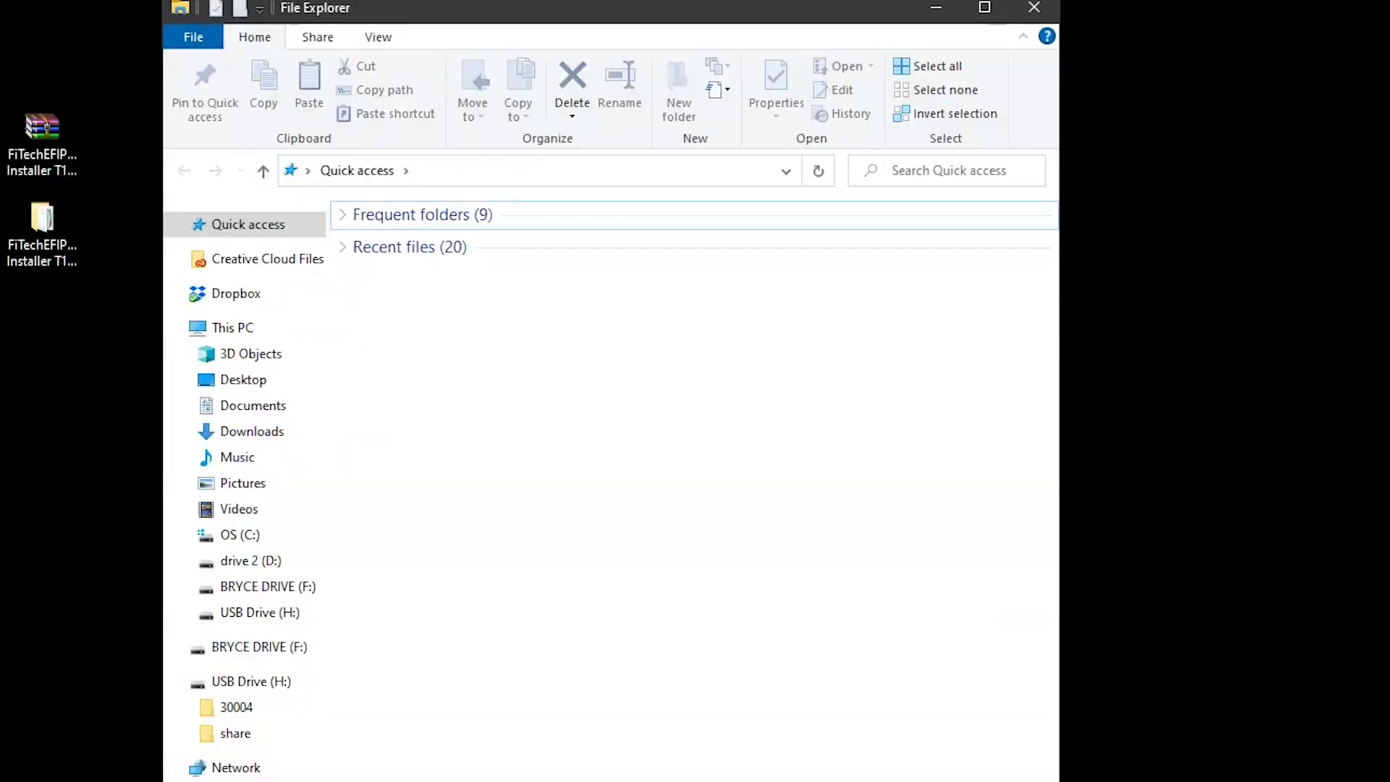
pyautogui.click(251, 539)
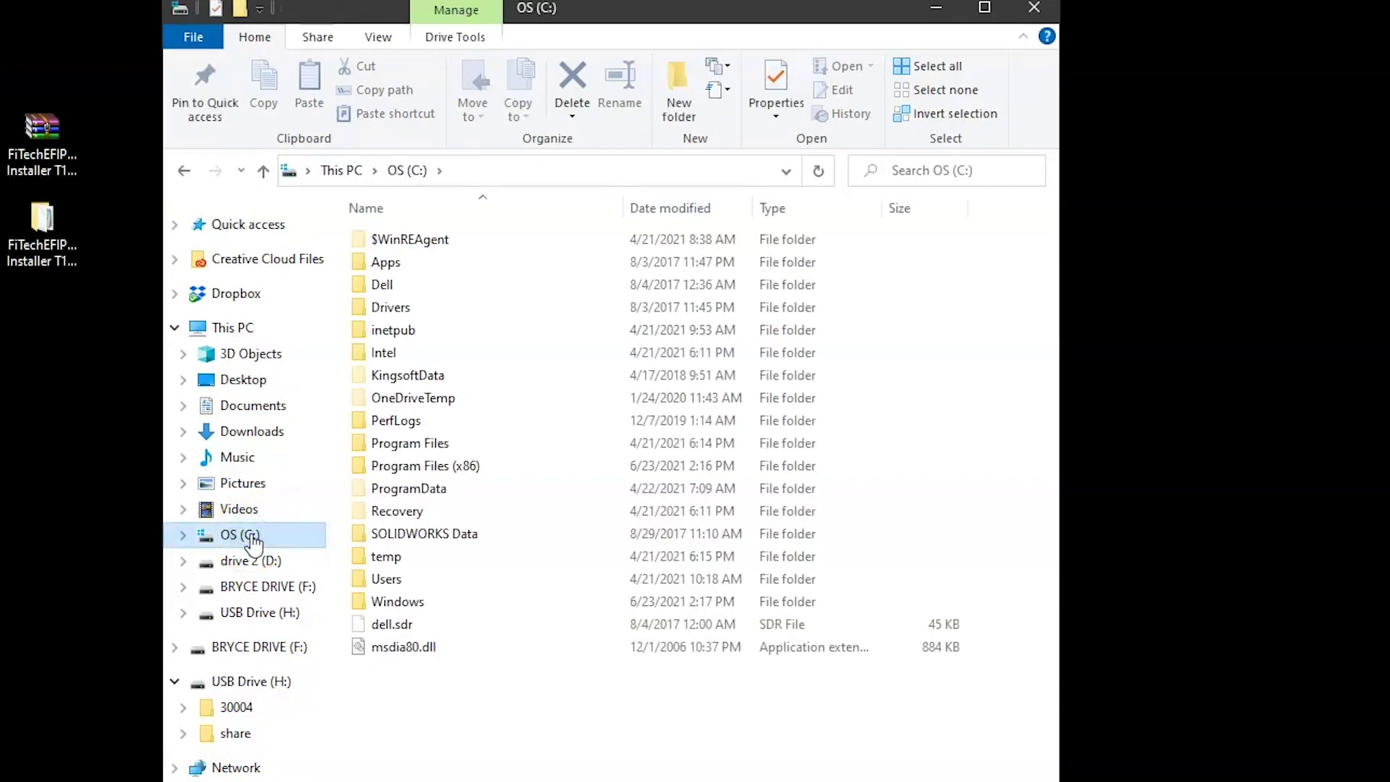
pyautogui.doubleClick(425, 465)
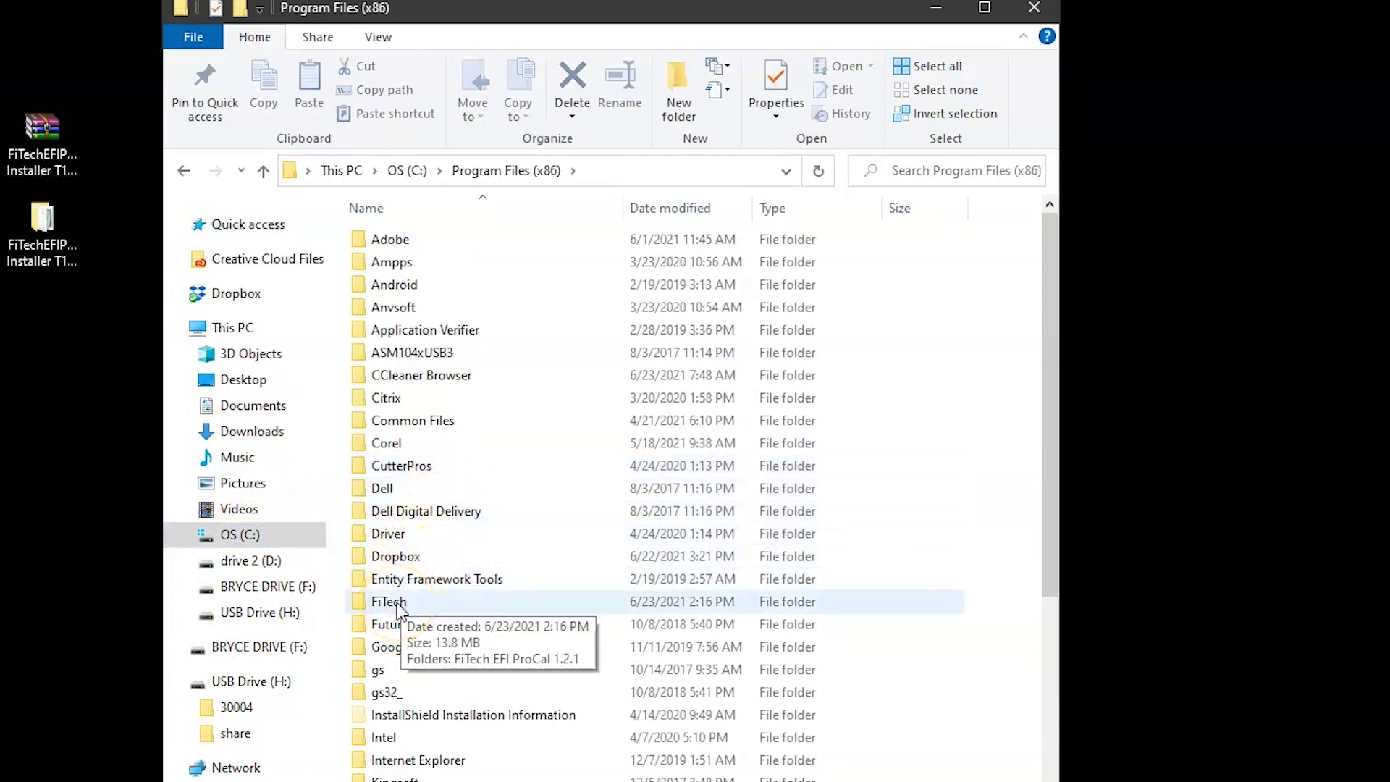
pyautogui.doubleClick(396, 604)
pyautogui.click(464, 242)
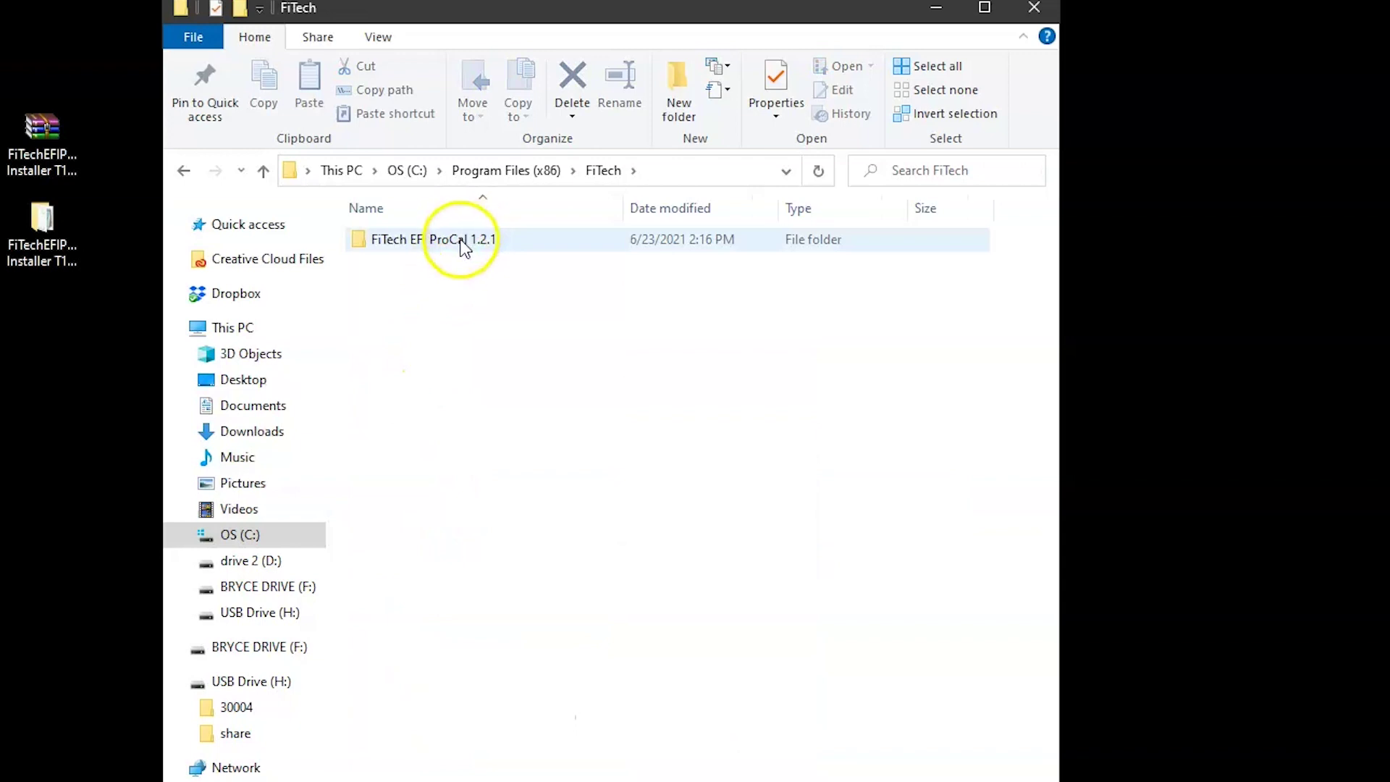
pyautogui.doubleClick(464, 243)
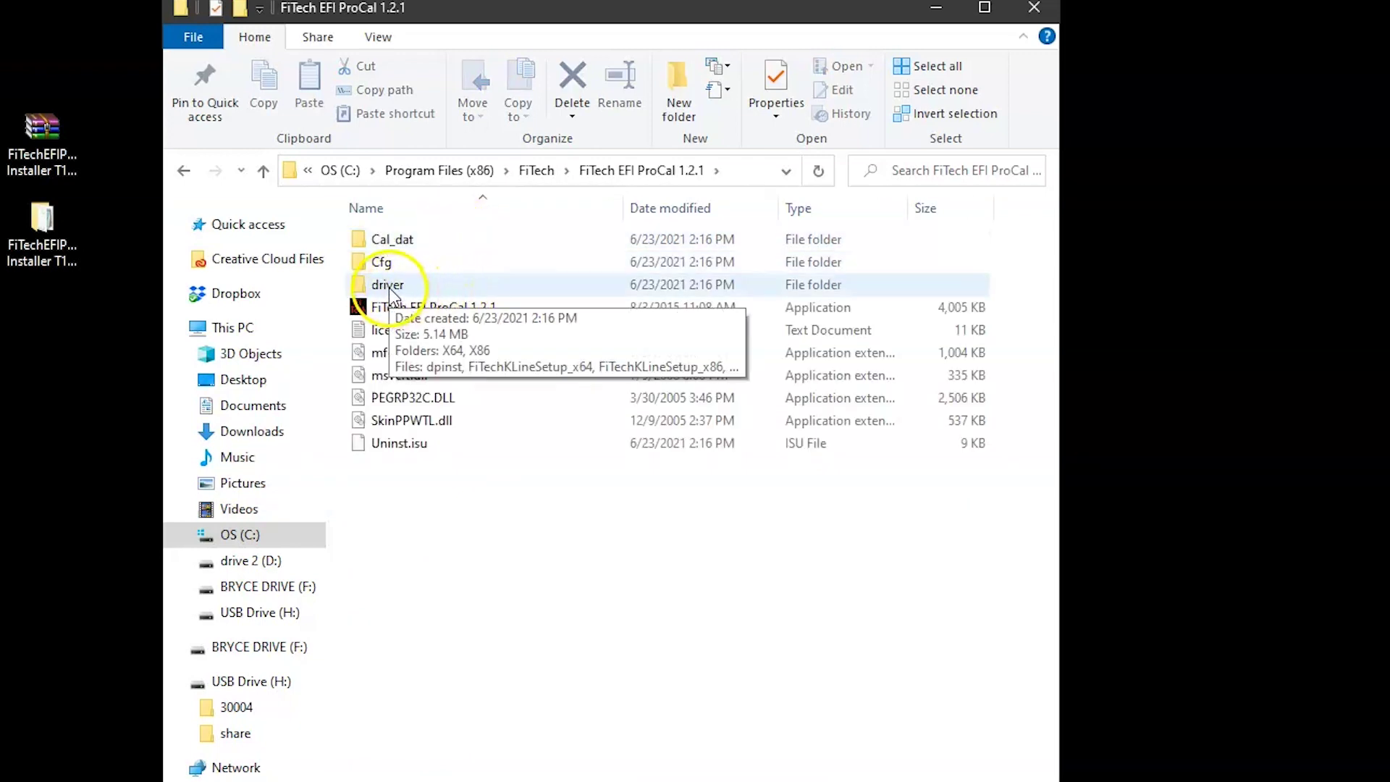
pyautogui.doubleClick(388, 285)
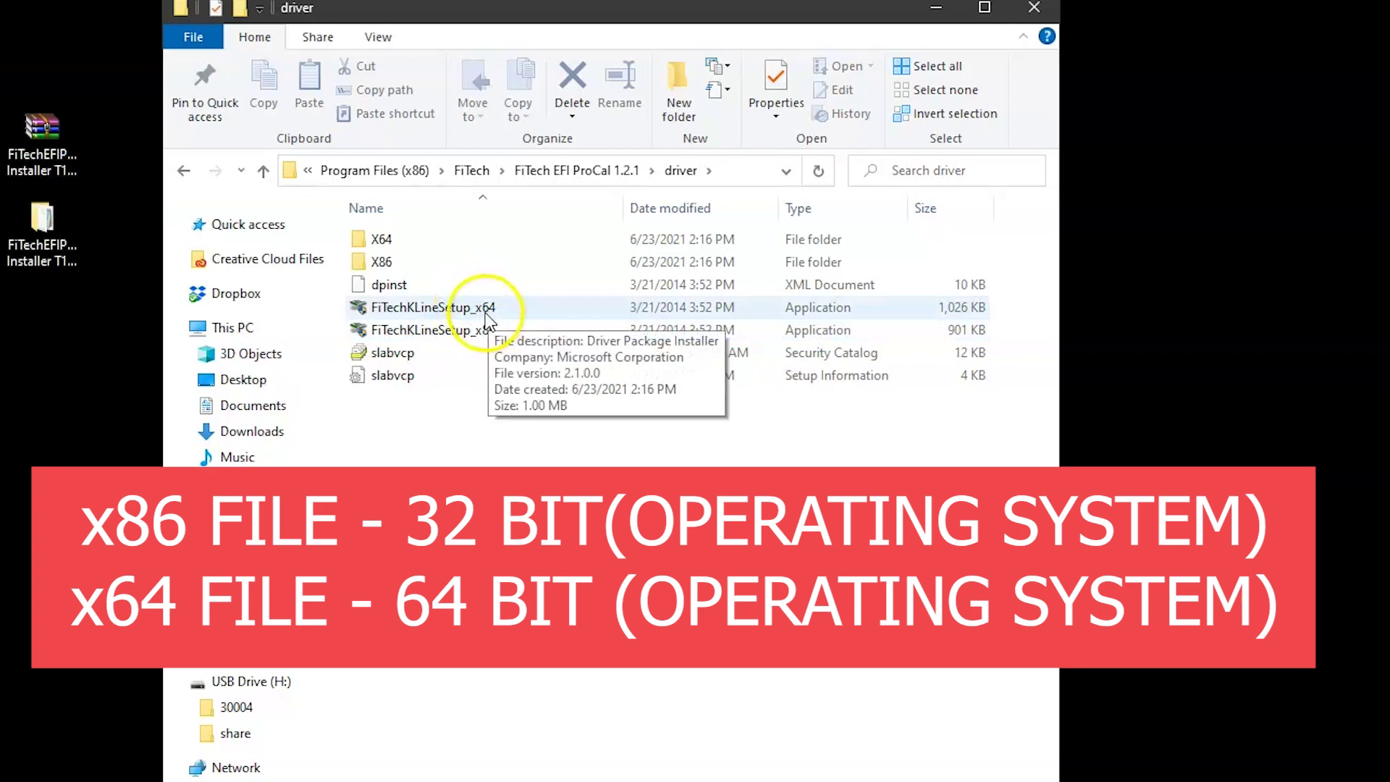
pyautogui.click(487, 310)
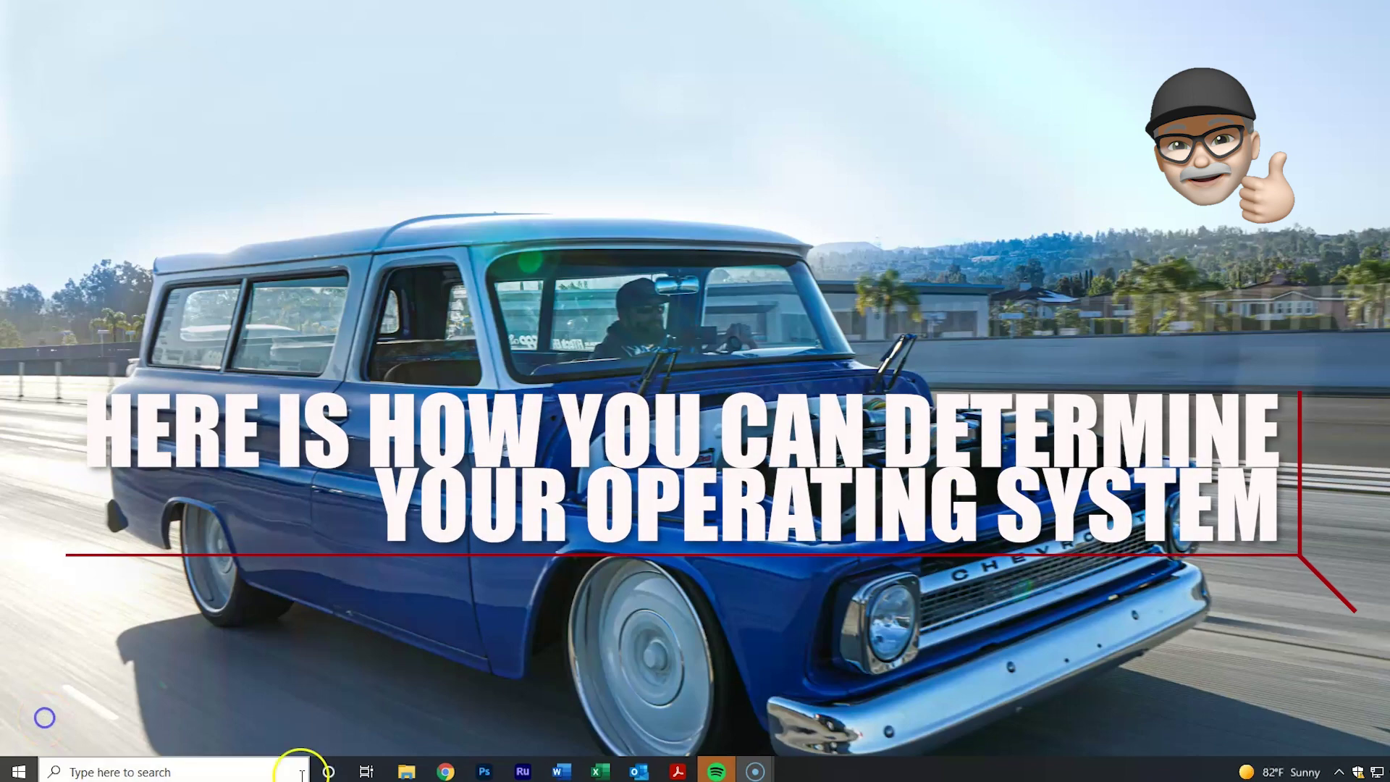
# Search Control Panel for 'operating system' and confirm the System type is 64-bit on an x64 processor
pyautogui.click(243, 777)
pyautogui.write('control')
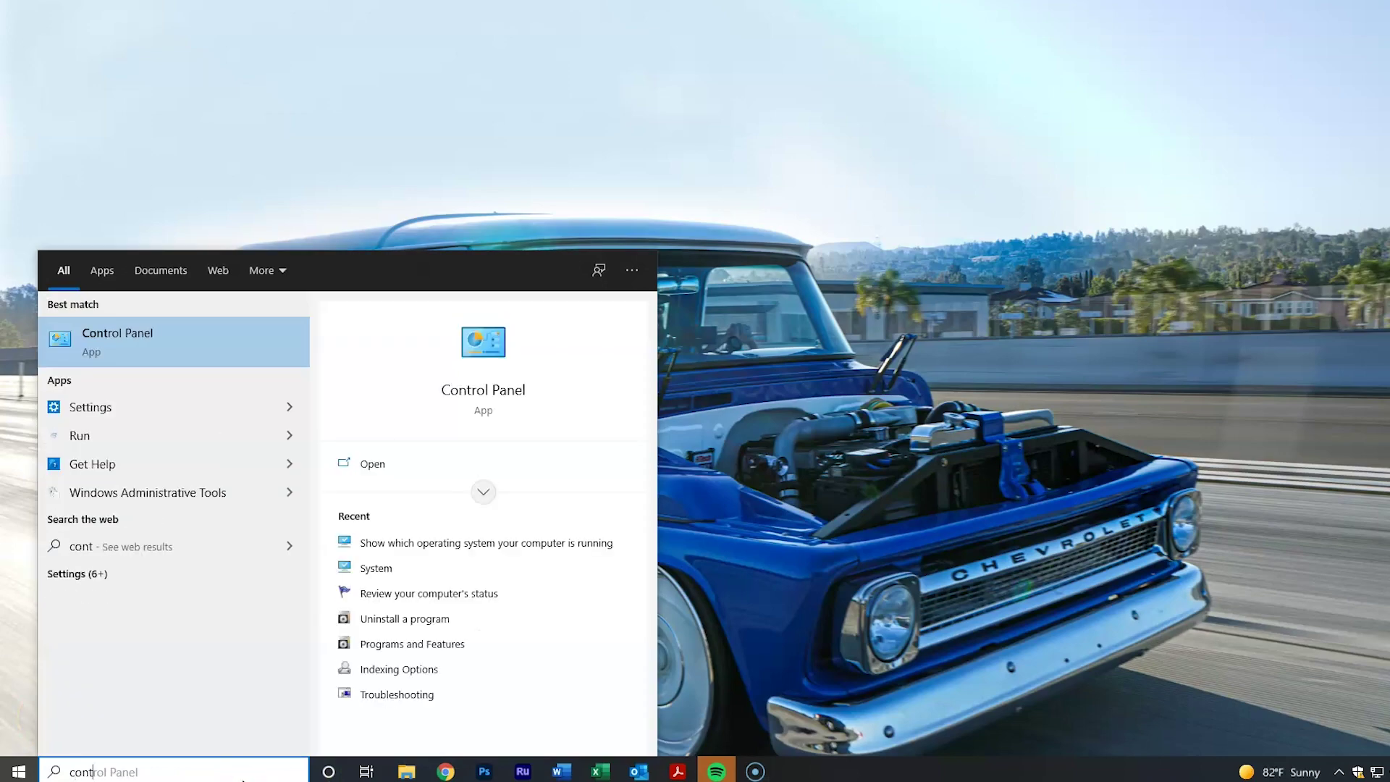
pyautogui.click(174, 346)
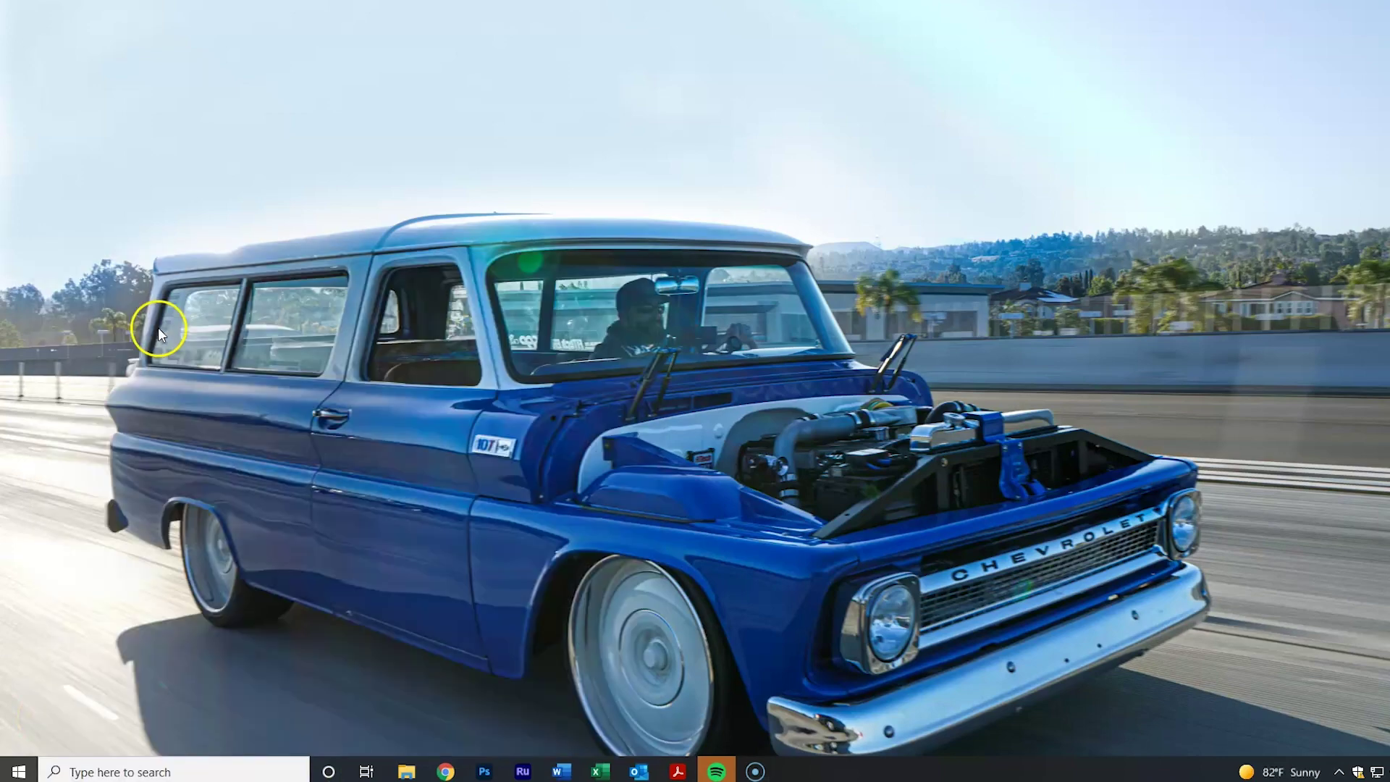
pyautogui.write('op')
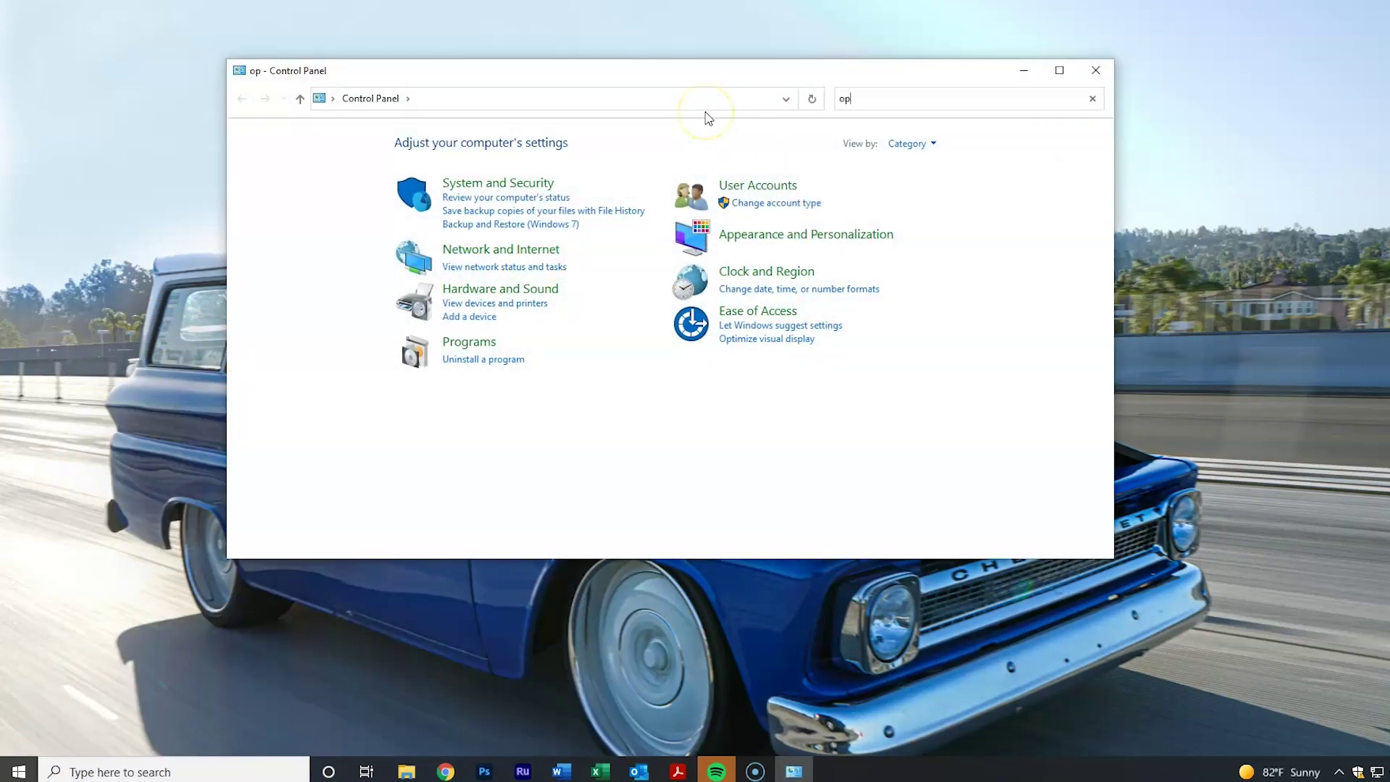
pyautogui.write('erating system')
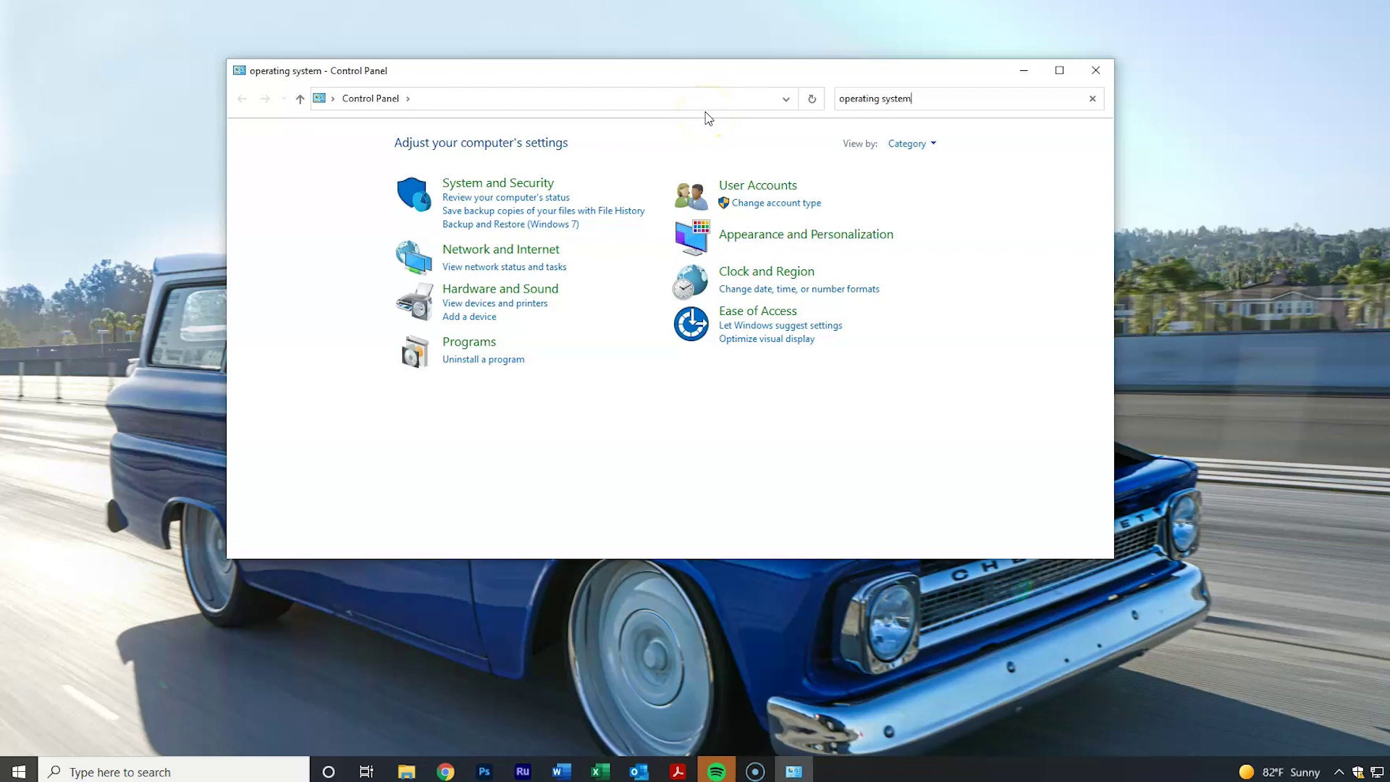
pyautogui.click(490, 158)
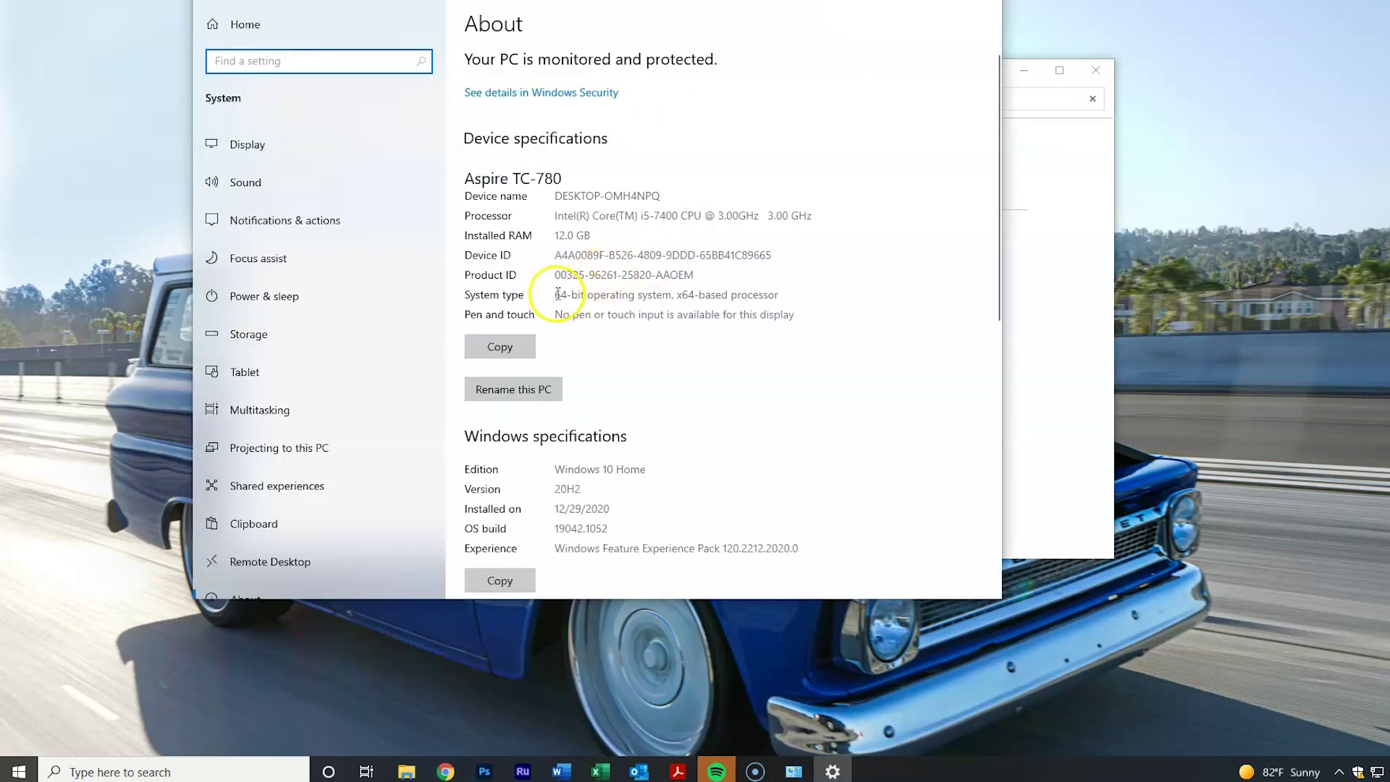
pyautogui.moveTo(559, 292); pyautogui.dragTo(795, 308)
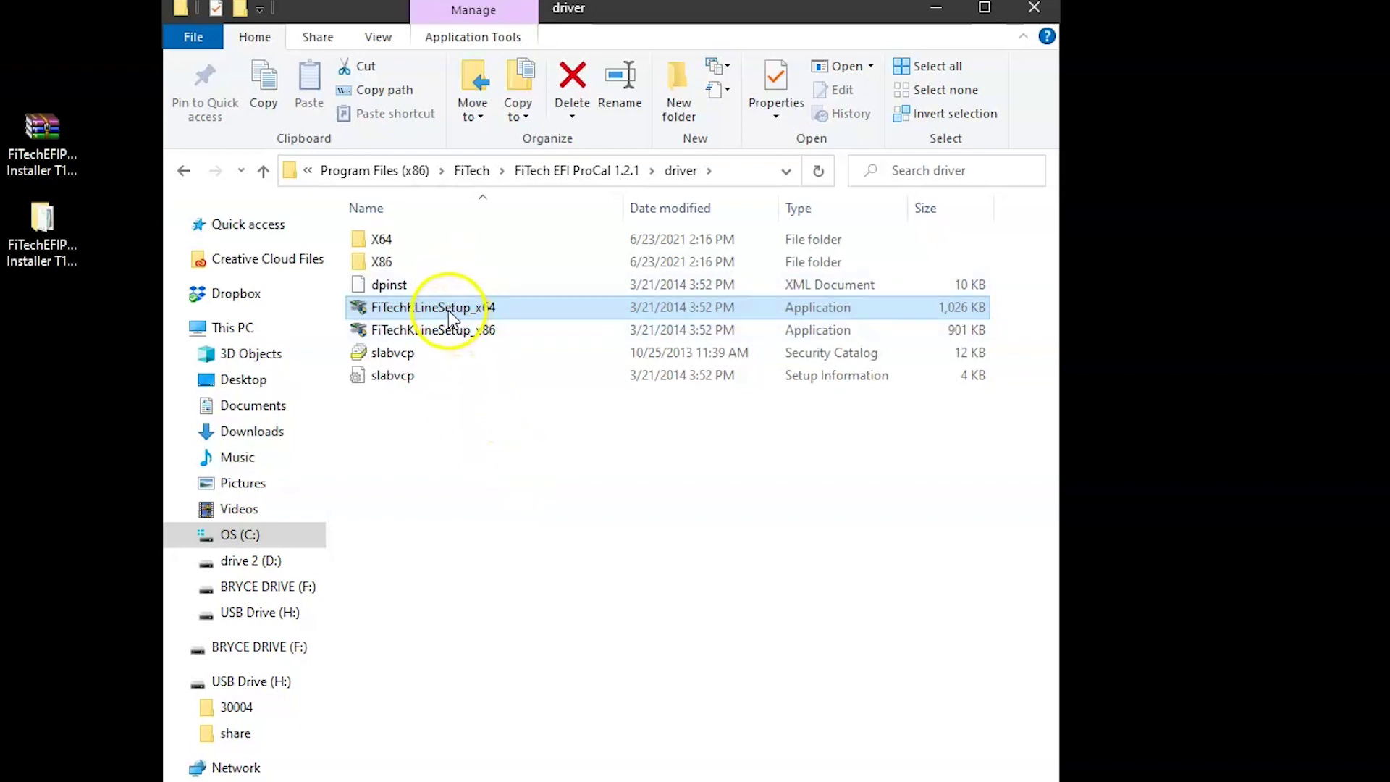
# Restart the PC with Shift held to boot into the recovery 'Choose an option' screen
pyautogui.moveTo(449, 310)
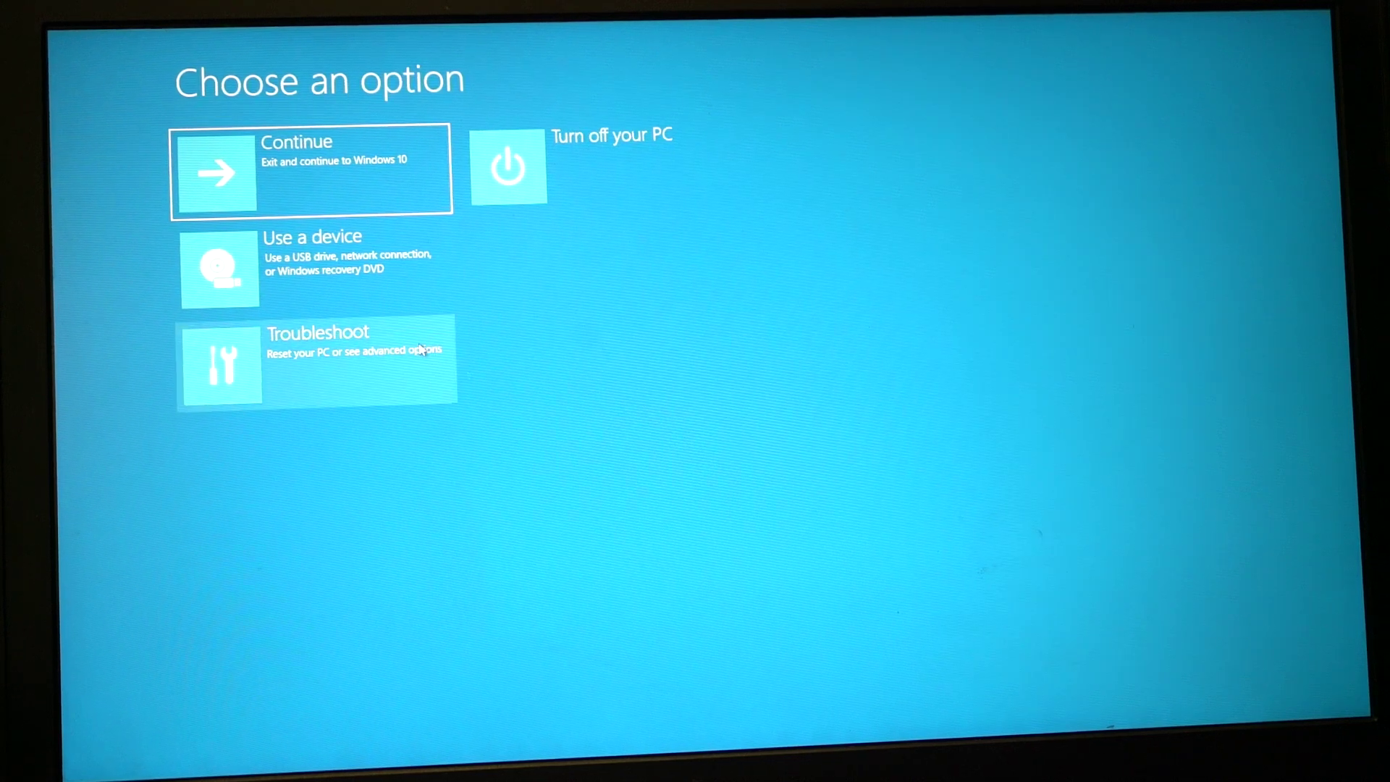
# Go through Troubleshoot > Advanced options > Startup Settings and restart to reach the numbered startup menu
pyautogui.click(362, 347)
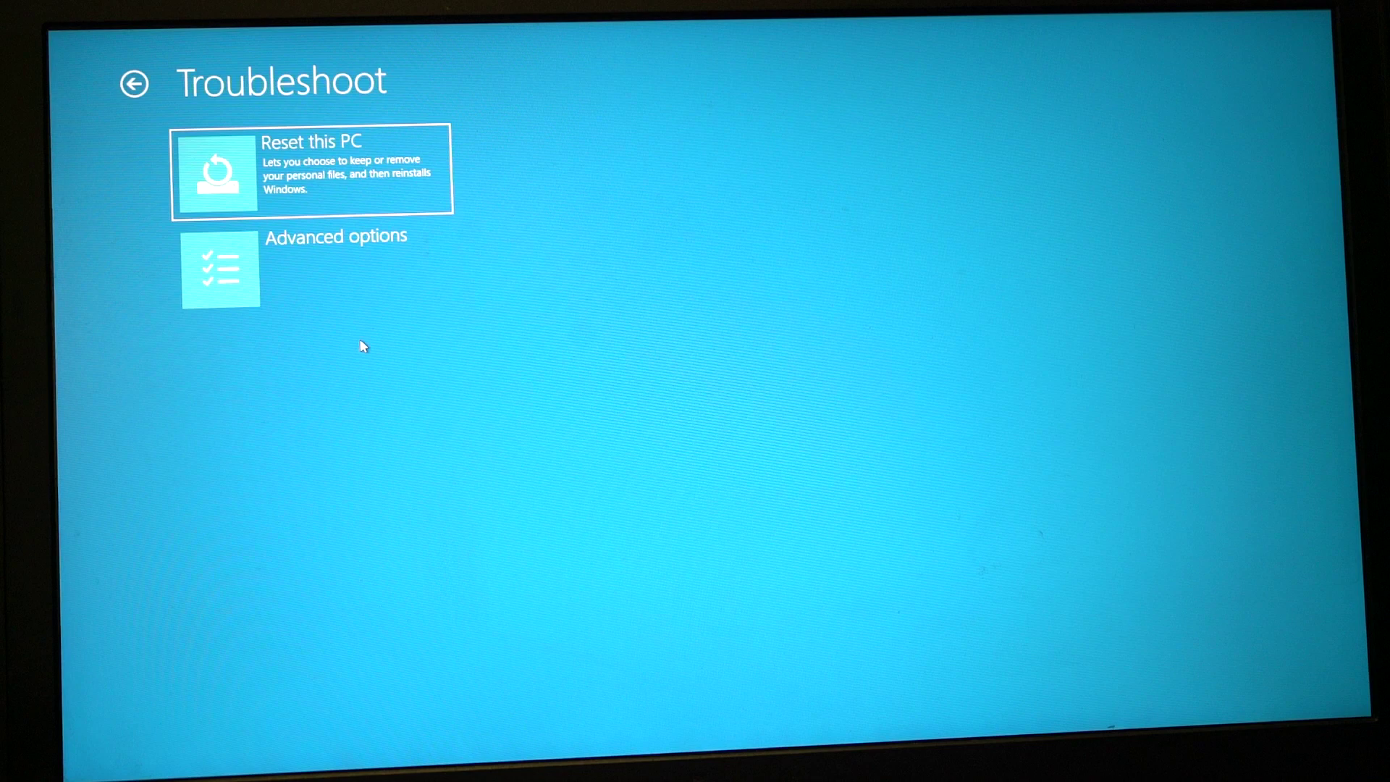
pyautogui.click(329, 279)
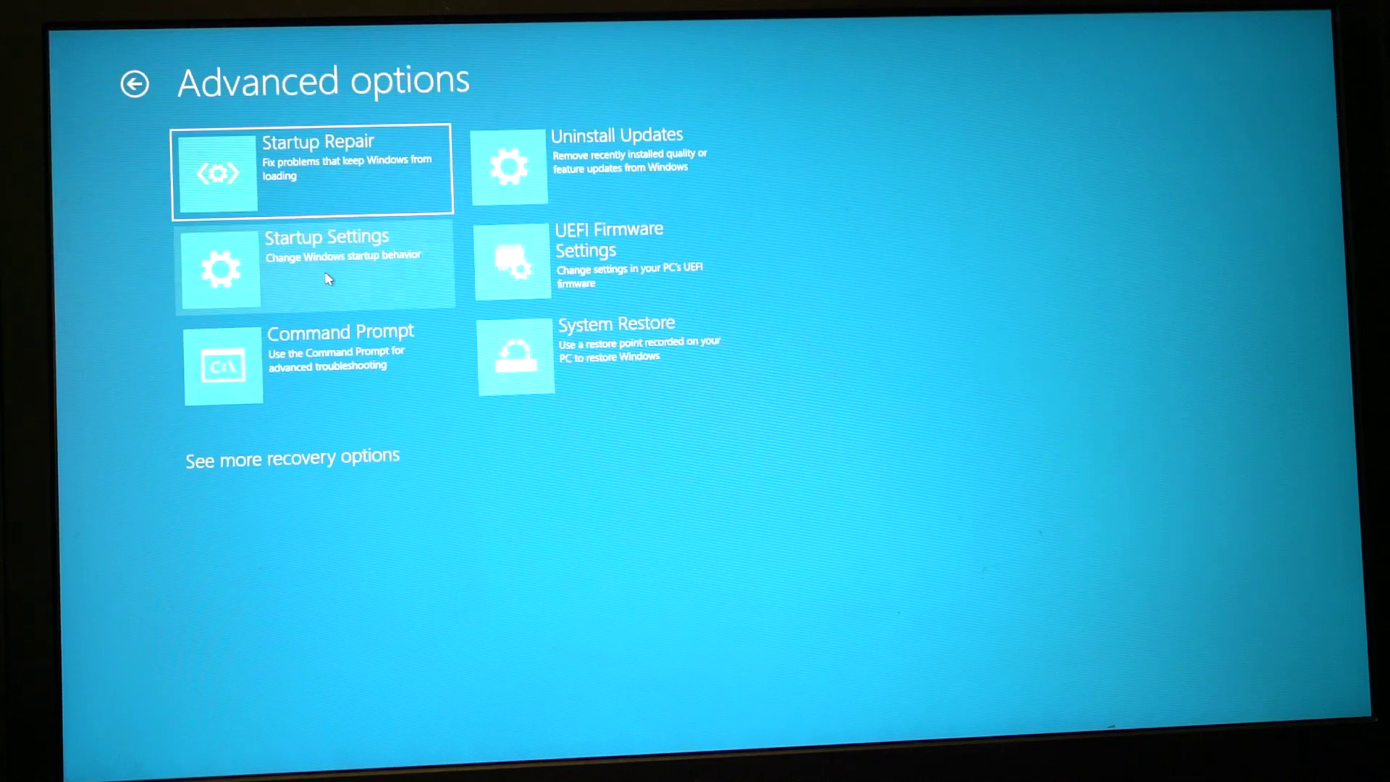
pyautogui.click(330, 279)
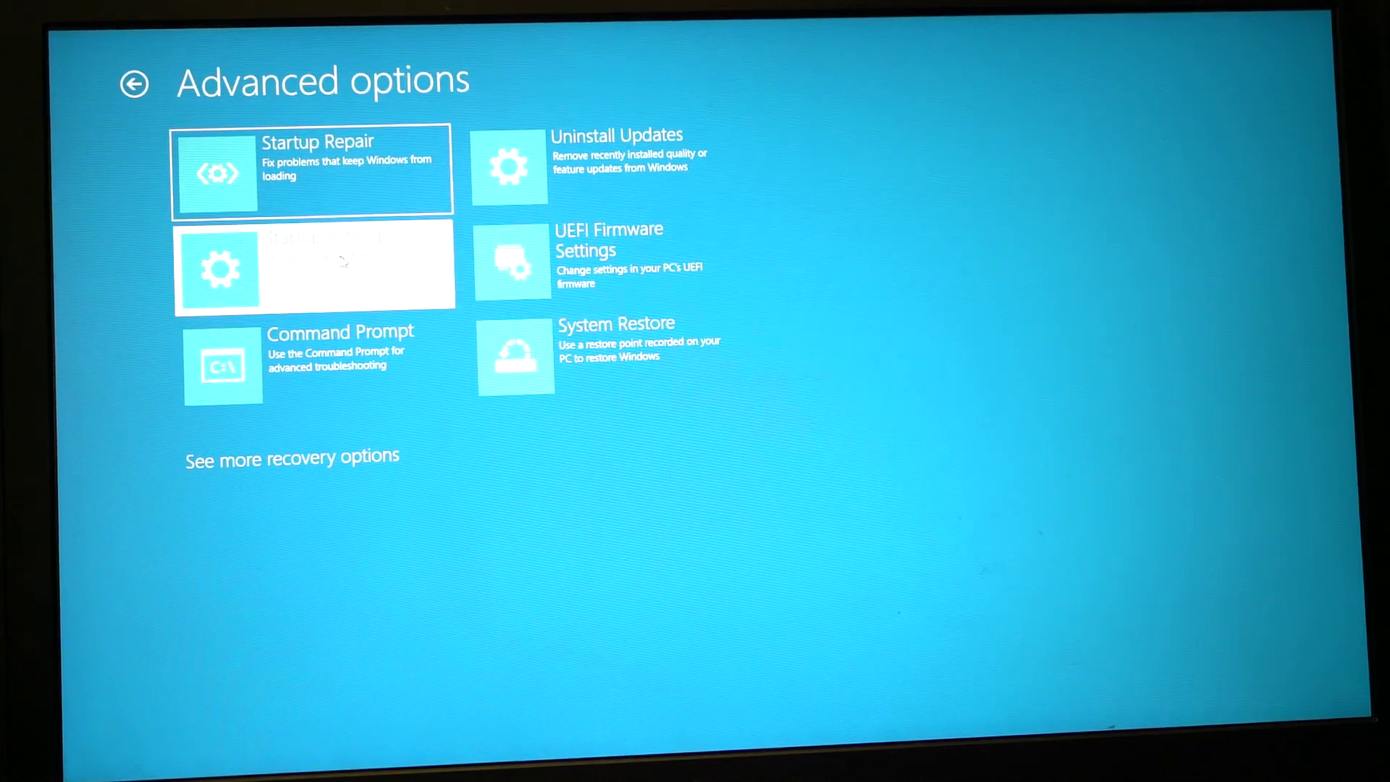
pyautogui.click(683, 317)
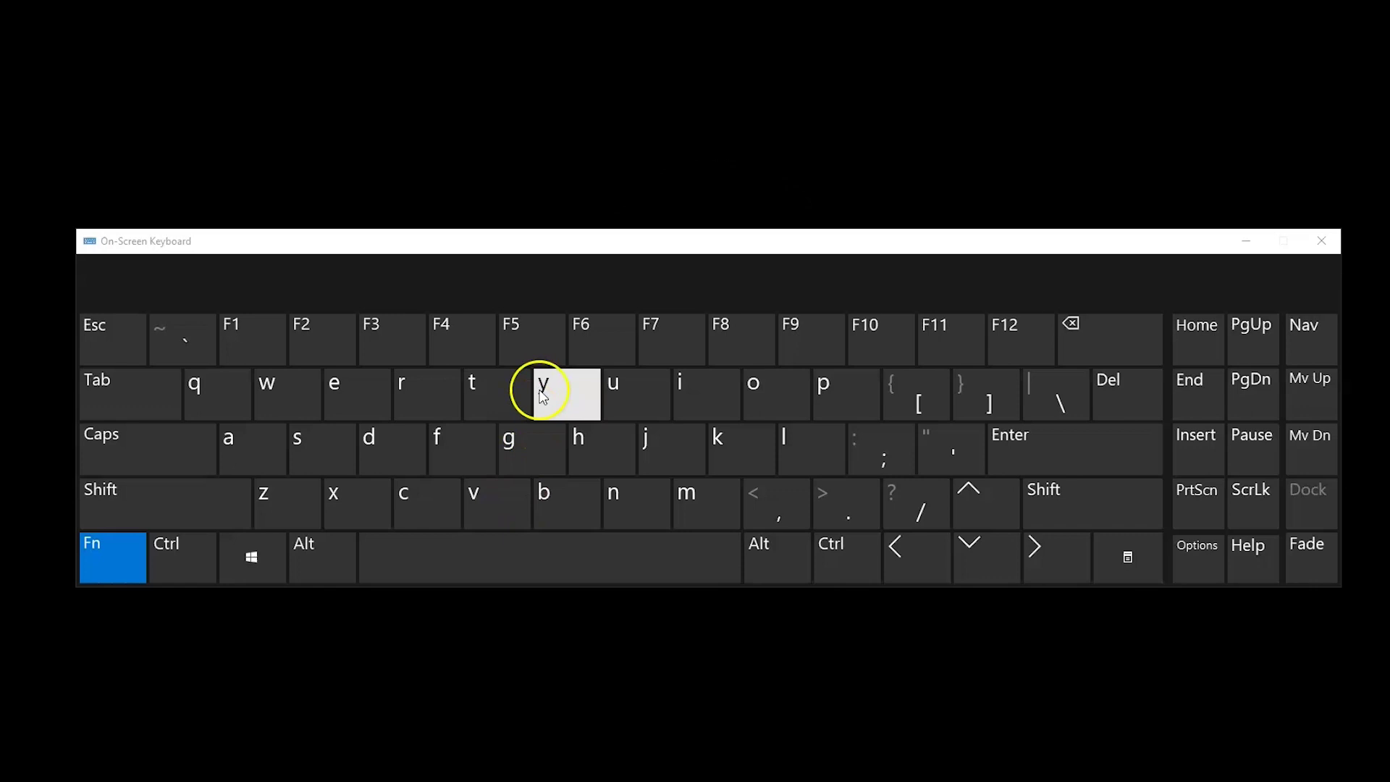
# Pick startup option 7, Disable driver signature enforcement, using the On-Screen Keyboard
pyautogui.click(671, 344)
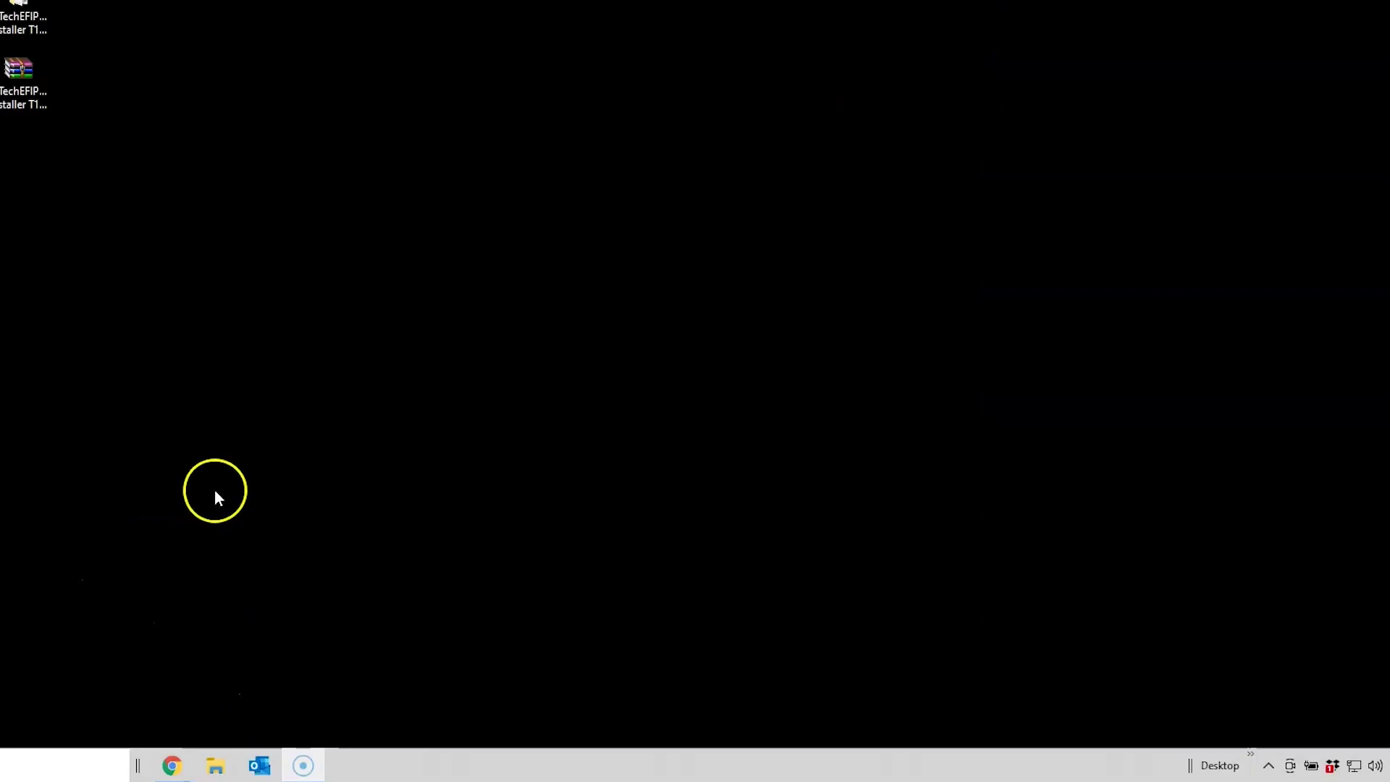
# Browse to C:\Program Files (x86)\FiTech\FiTech EFI ProCal 1.2.1\driver and run FiTechKLineSetup_x64
pyautogui.click(216, 767)
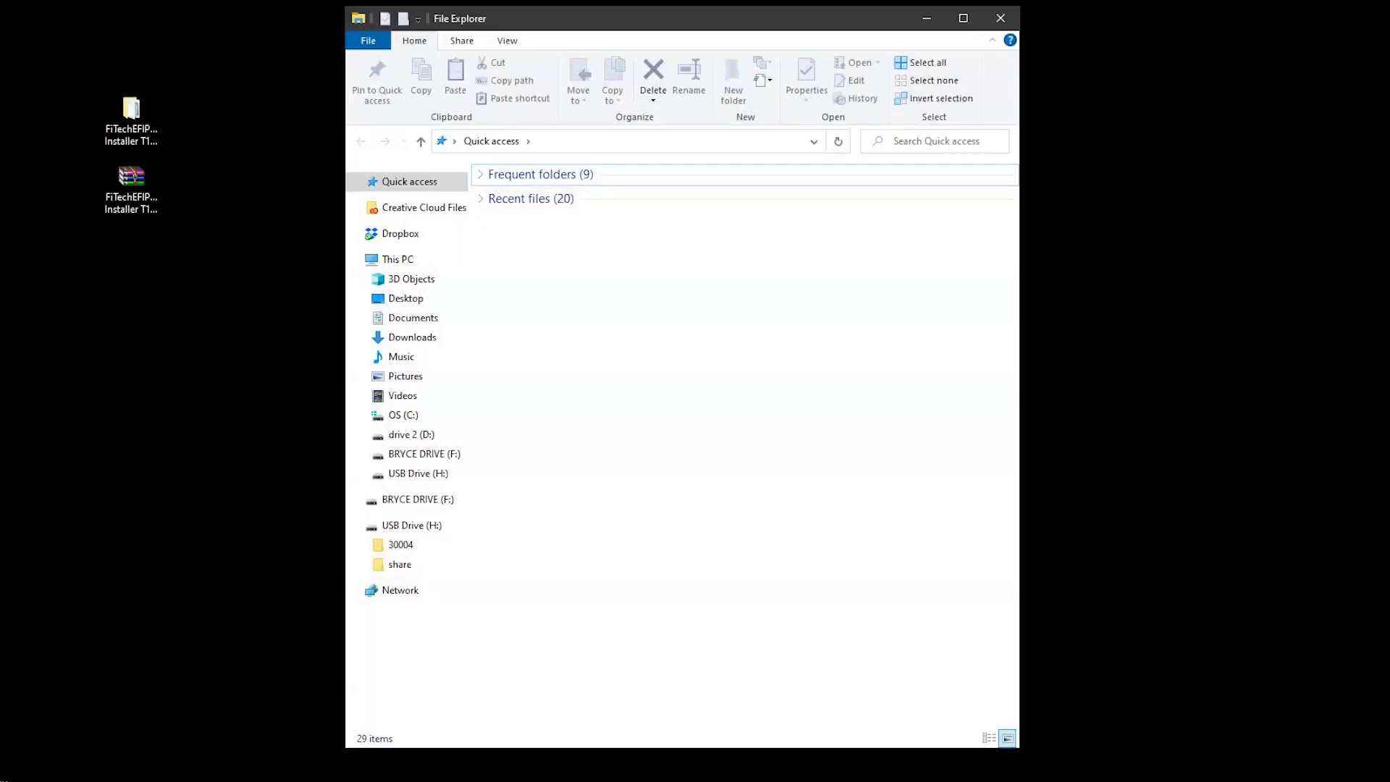
pyautogui.click(407, 419)
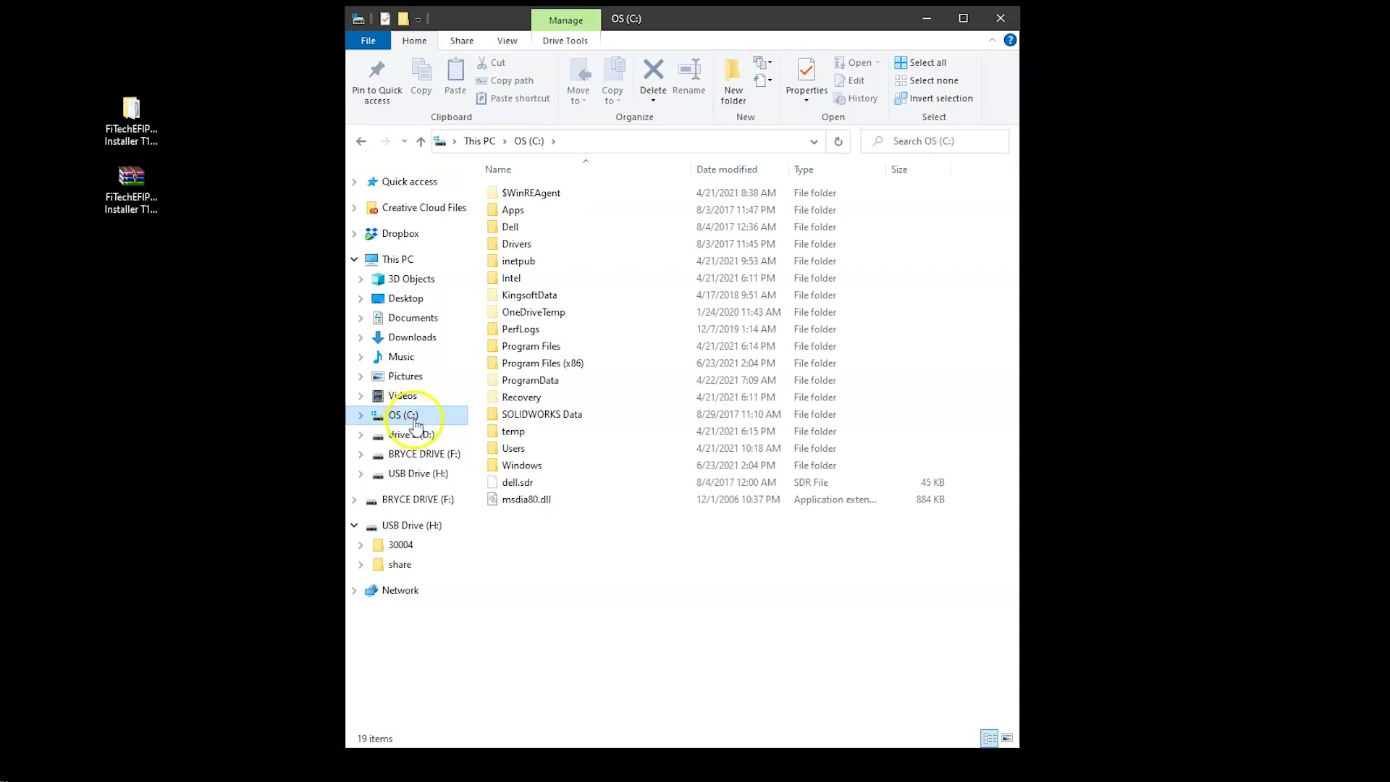
pyautogui.doubleClick(568, 369)
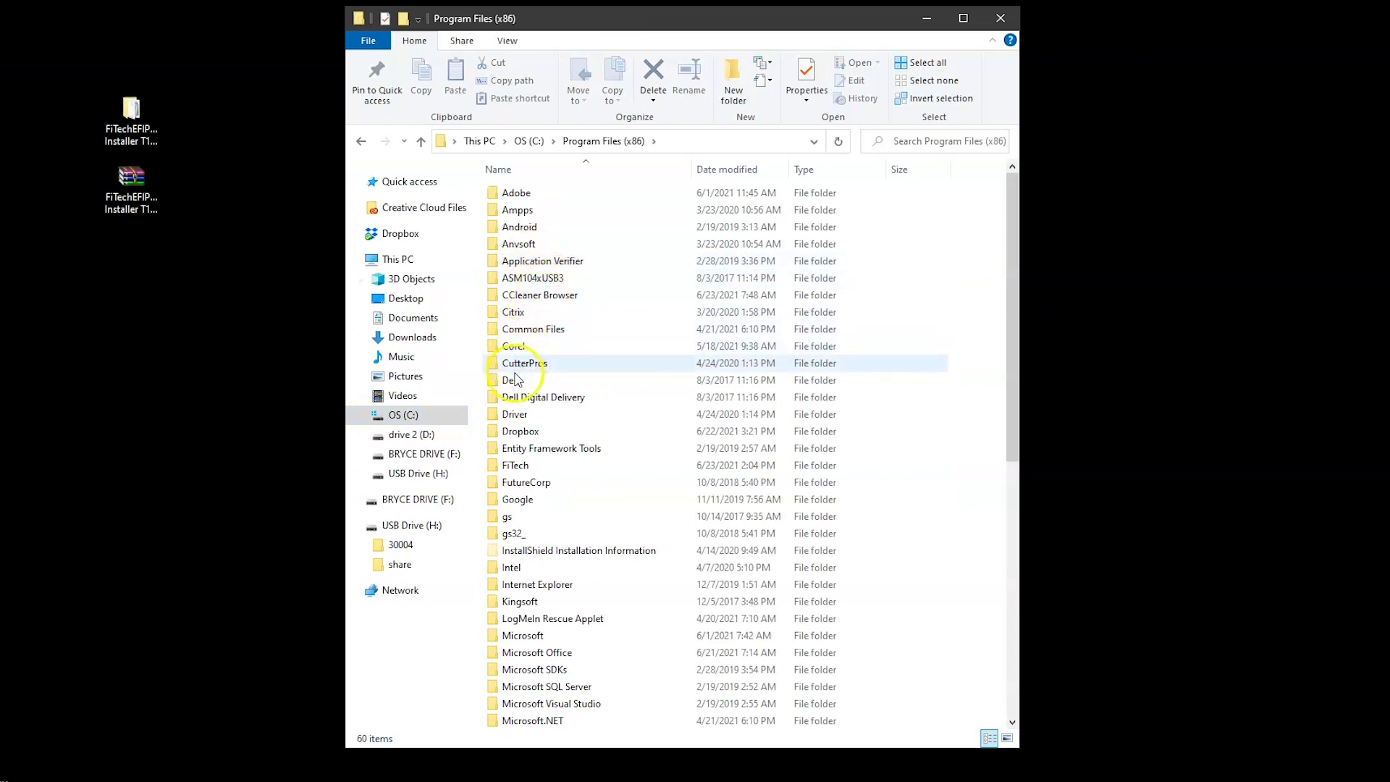
pyautogui.click(530, 467)
pyautogui.doubleClick(531, 467)
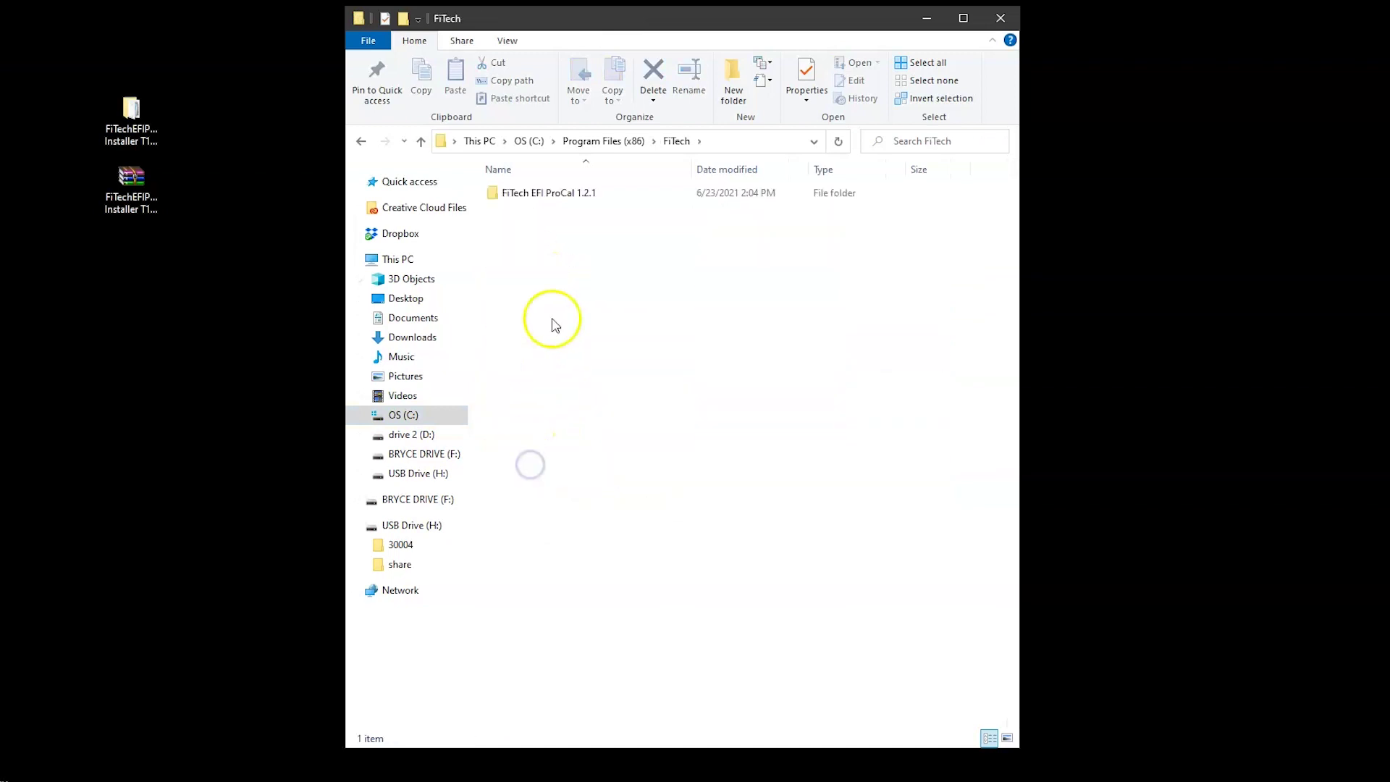
pyautogui.doubleClick(568, 194)
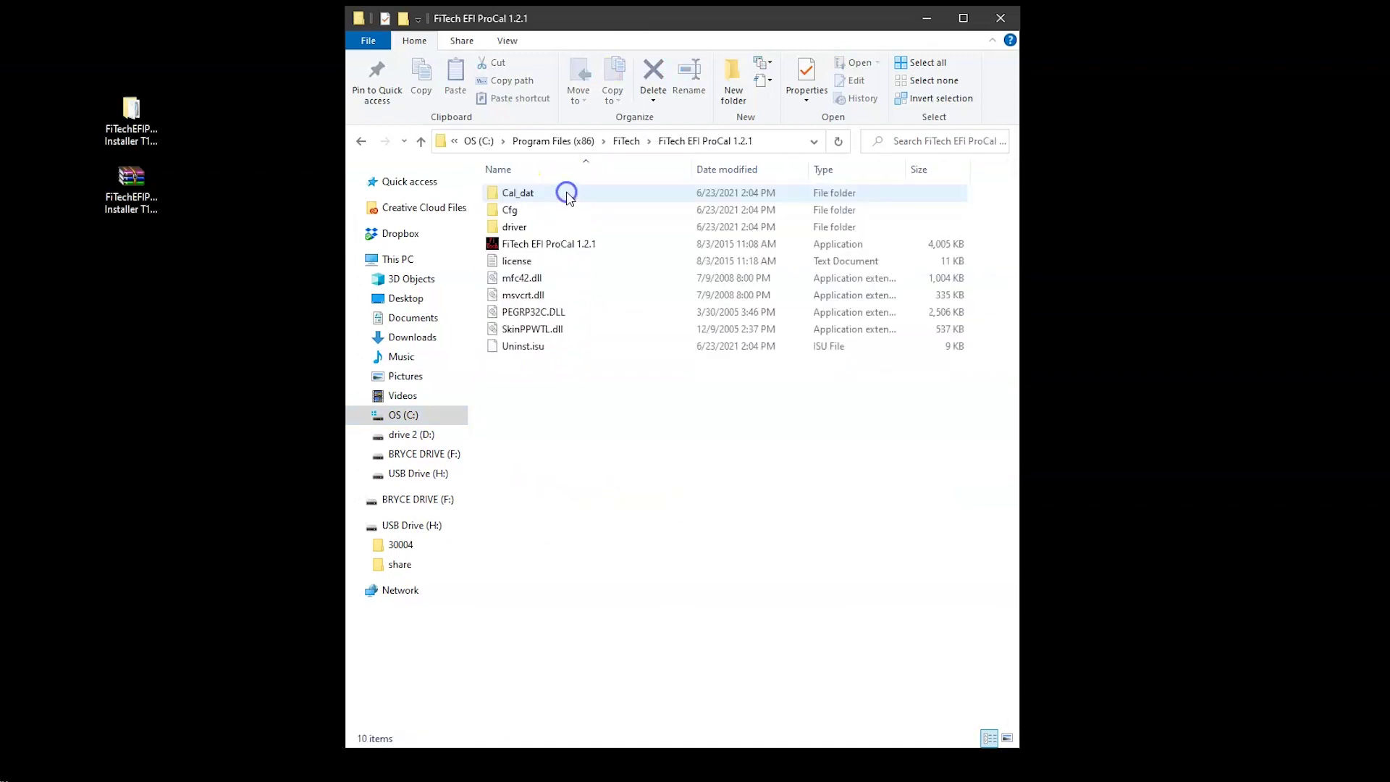
pyautogui.doubleClick(516, 227)
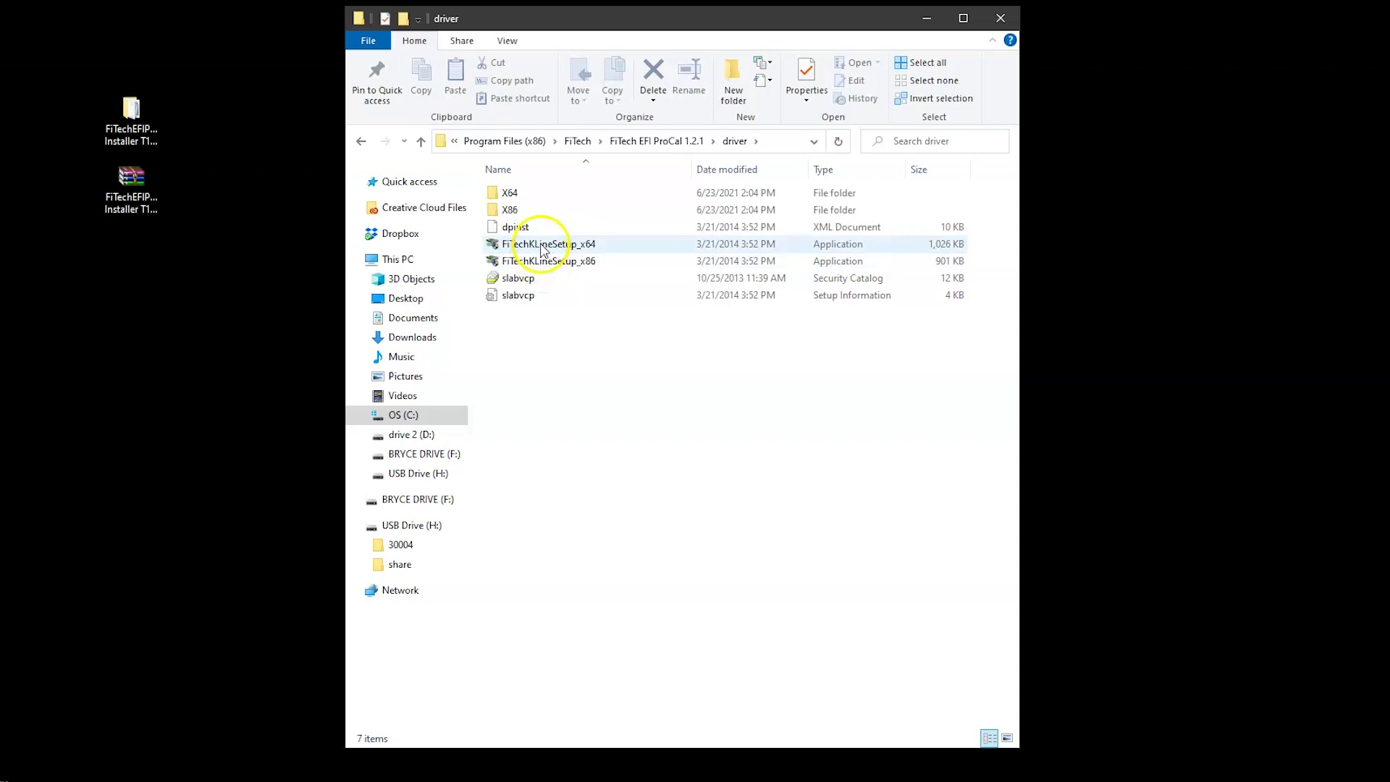
pyautogui.click(539, 260)
pyautogui.click(542, 244)
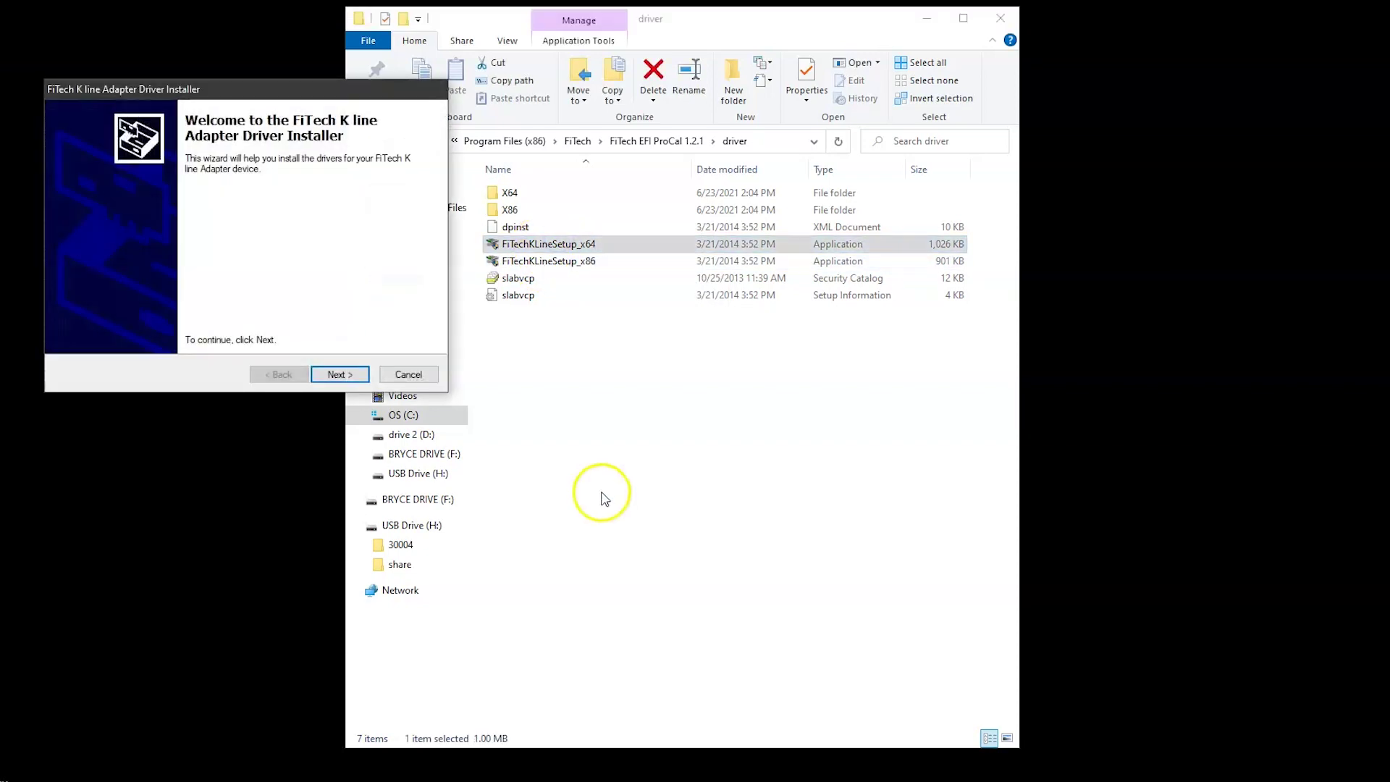
# Install the FiTech K-line driver, choosing 'Install this driver software anyway', then finish the wizard
pyautogui.click(336, 375)
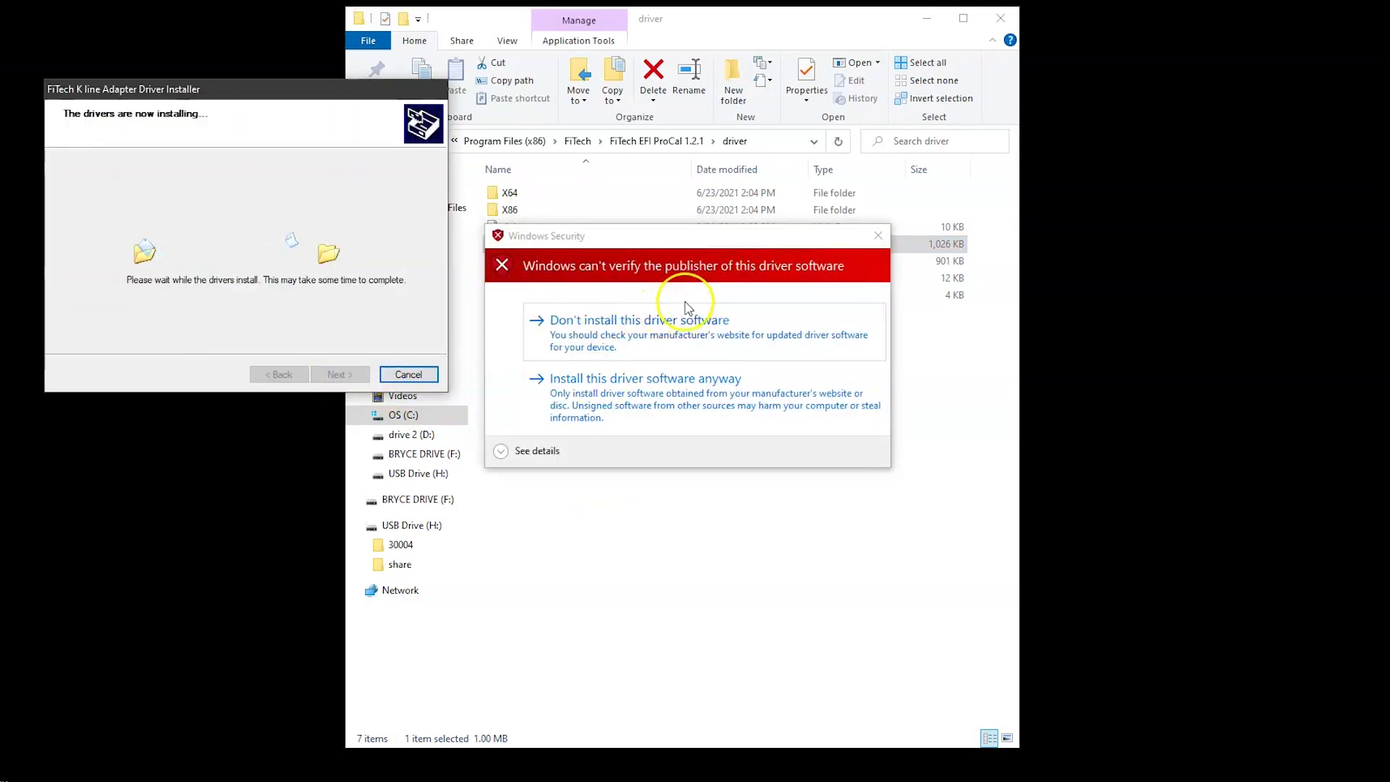
pyautogui.click(630, 387)
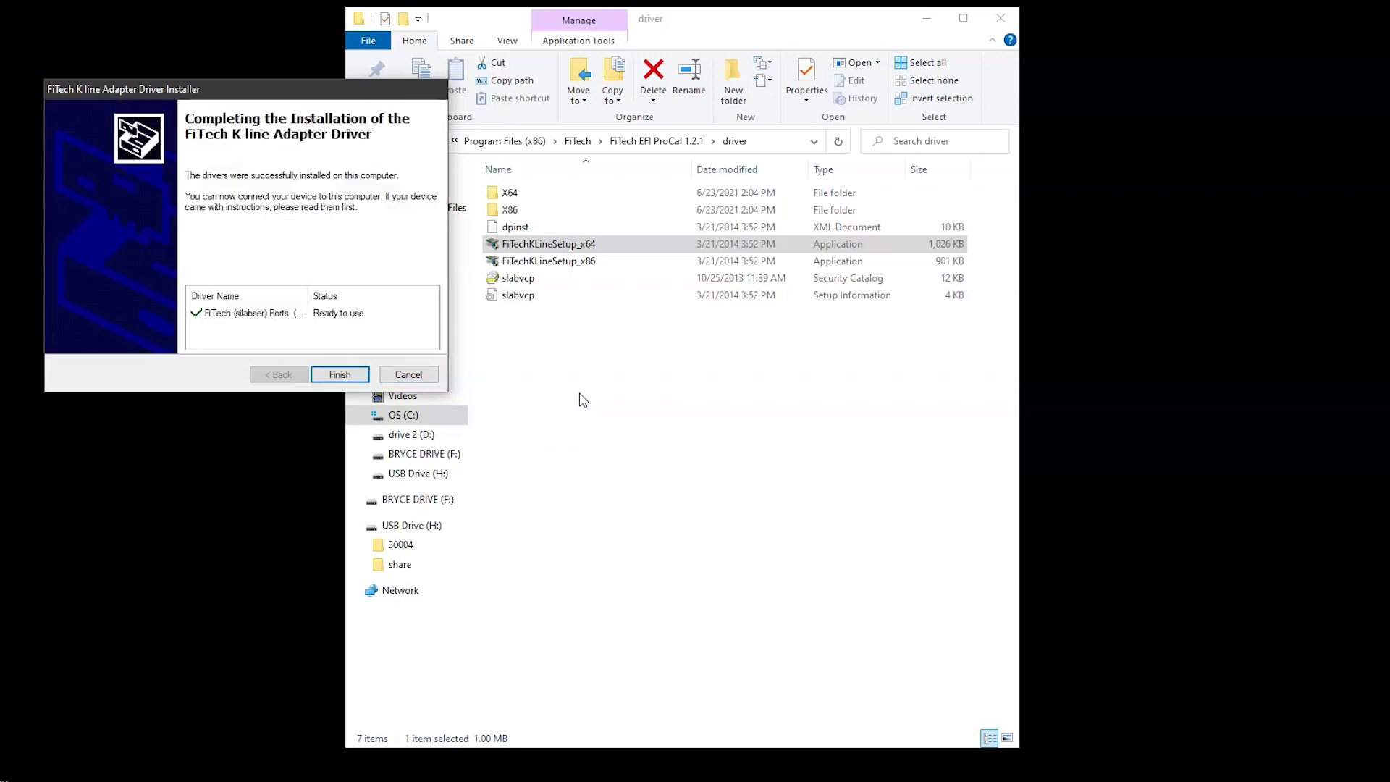
pyautogui.click(339, 375)
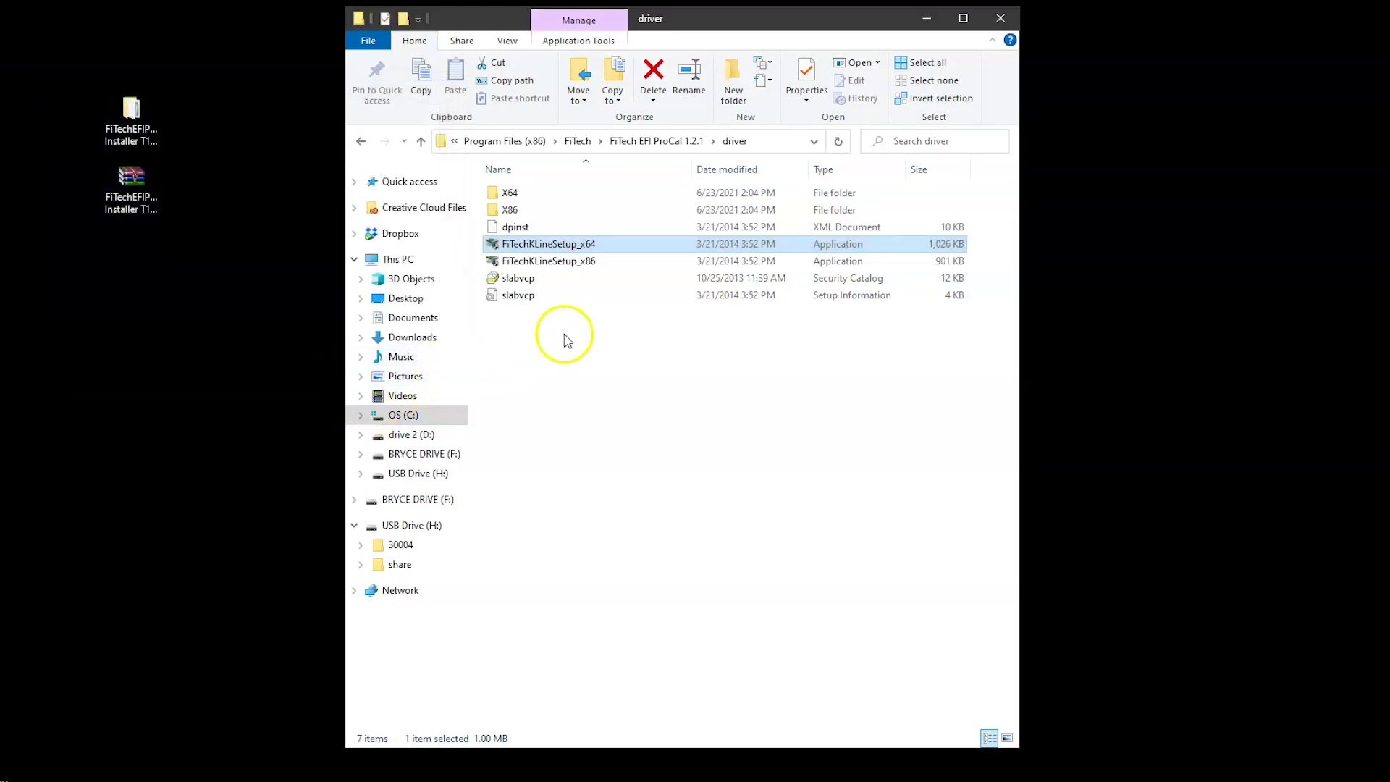